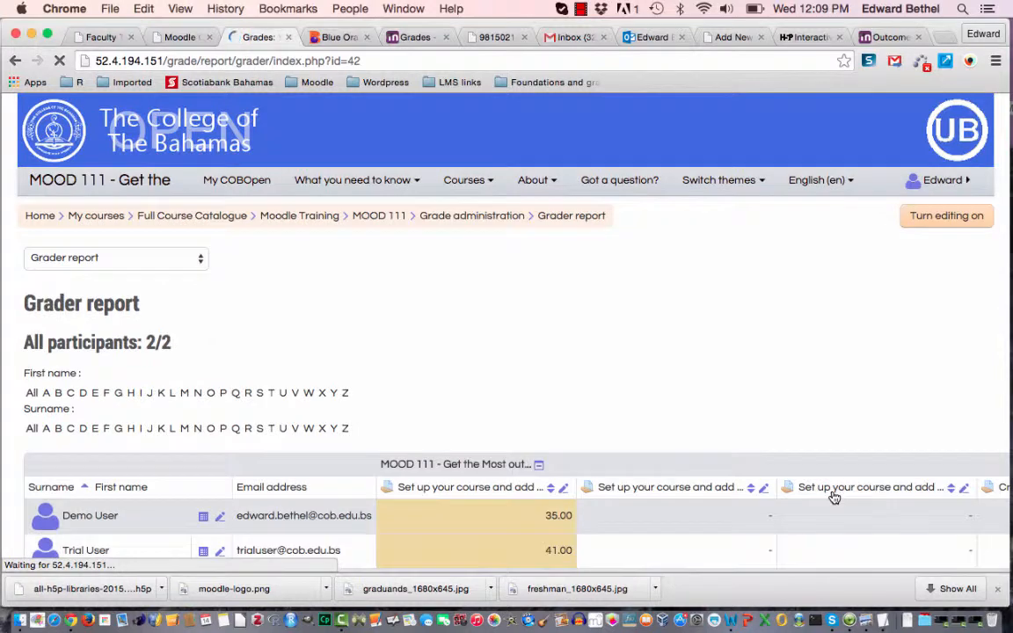
Step: Open the gradebook's Categories and items setup and look over the course's grade items
{"action": "left_click", "coordinate": [170, 267]}
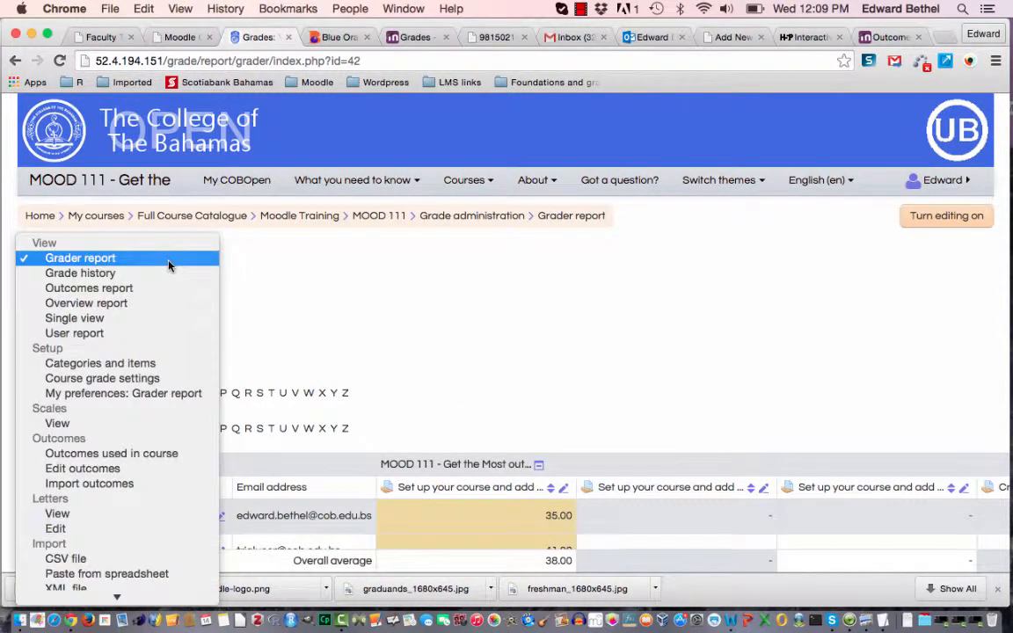
{"action": "left_click", "coordinate": [156, 367]}
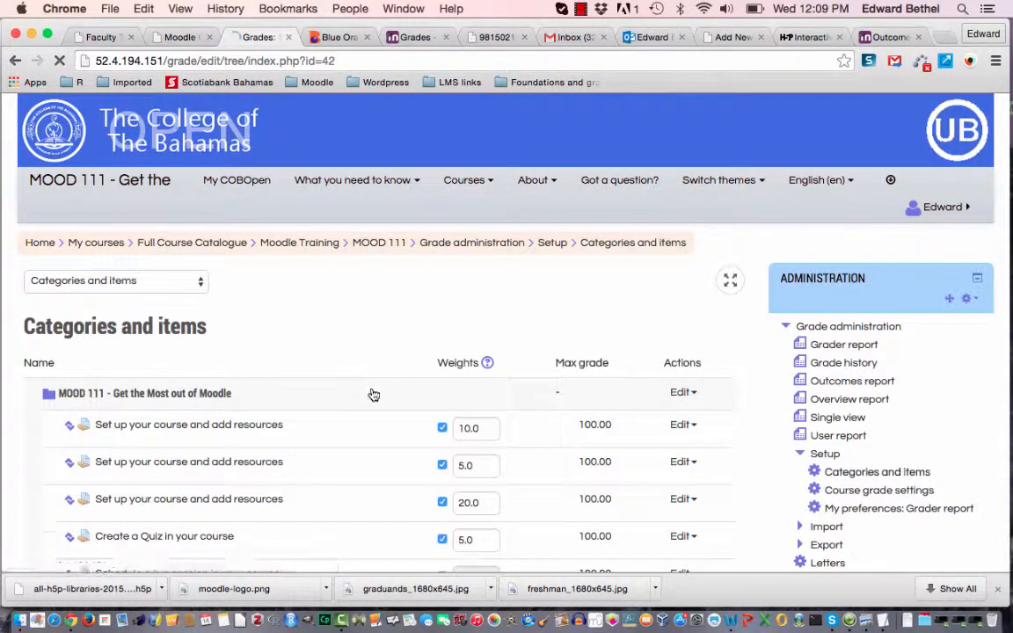
{"action": "scroll", "coordinate": [379, 426], "scroll_direction": "down", "scroll_amount": 5}
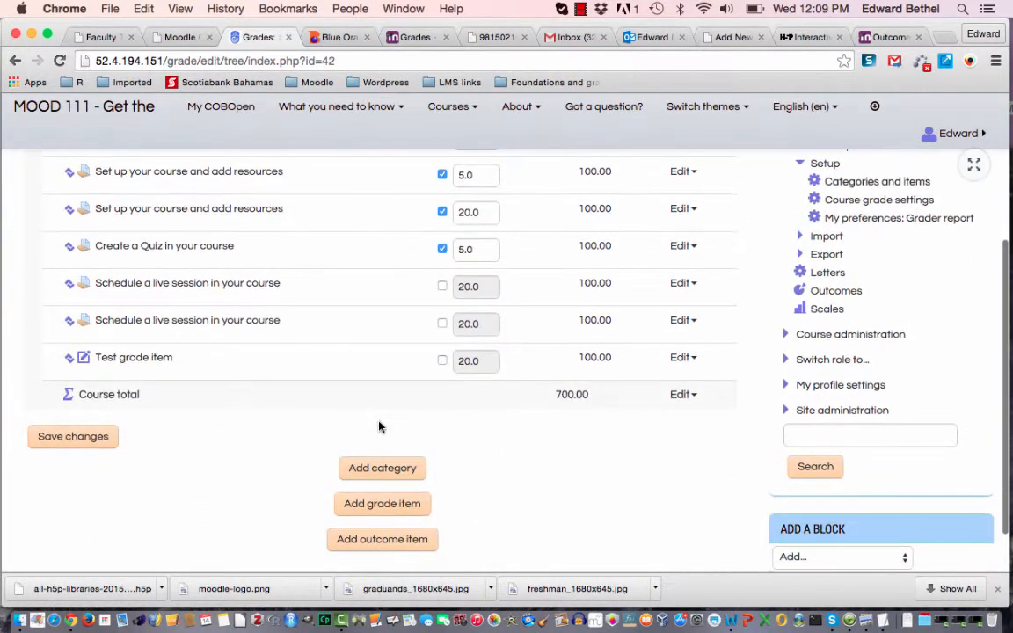
{"action": "scroll", "coordinate": [379, 427], "scroll_direction": "up", "scroll_amount": 5}
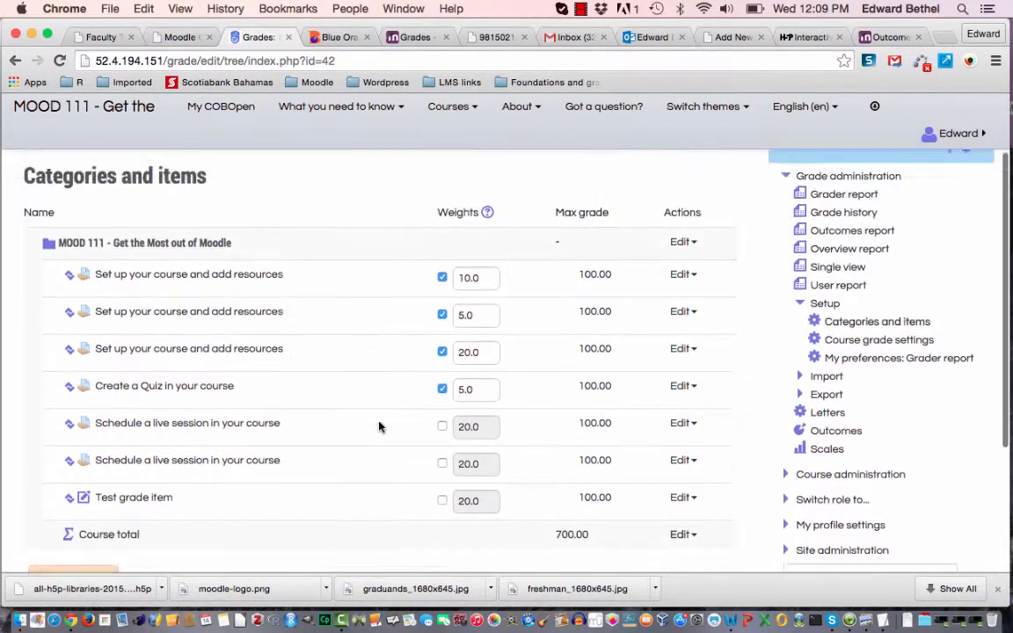
Step: Start a new grade category named Category 1 with its aggregation set to Median of grades
{"action": "scroll", "coordinate": [379, 427], "scroll_direction": "down", "scroll_amount": 5}
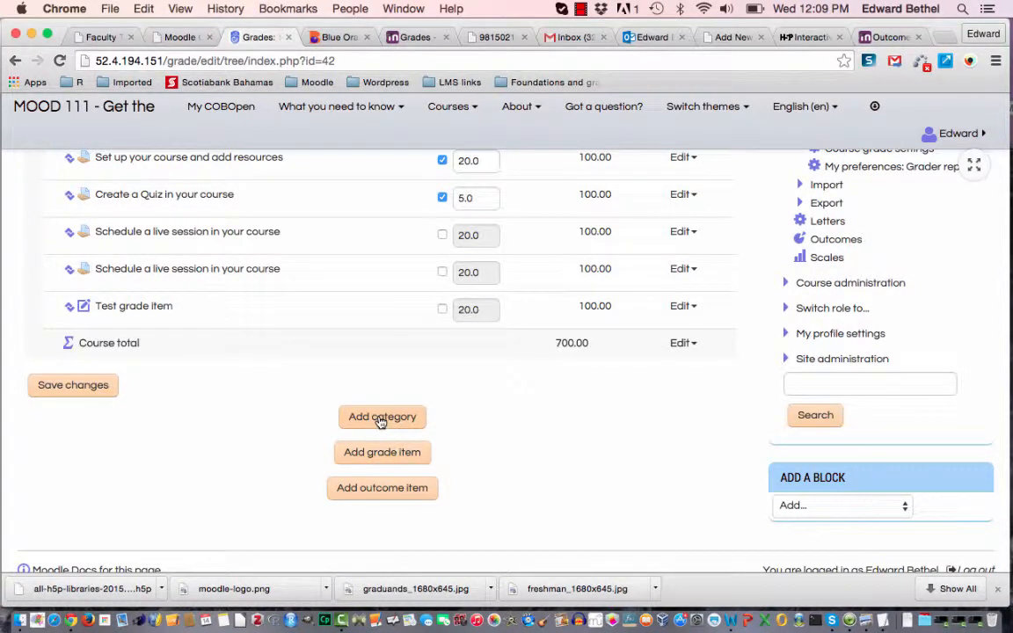
{"action": "left_click", "coordinate": [380, 419]}
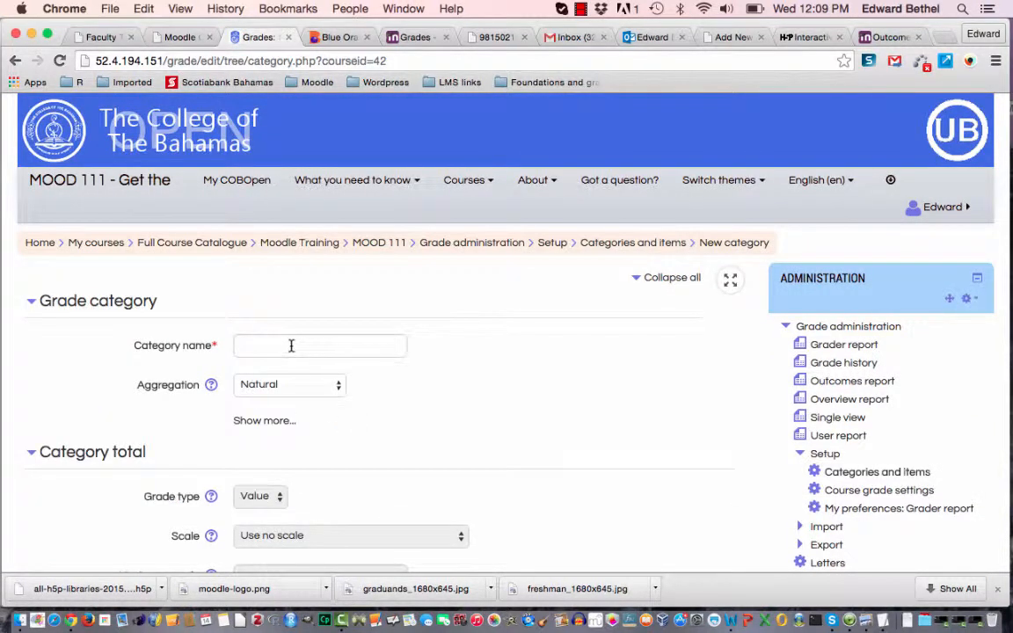
{"action": "left_click", "coordinate": [291, 345]}
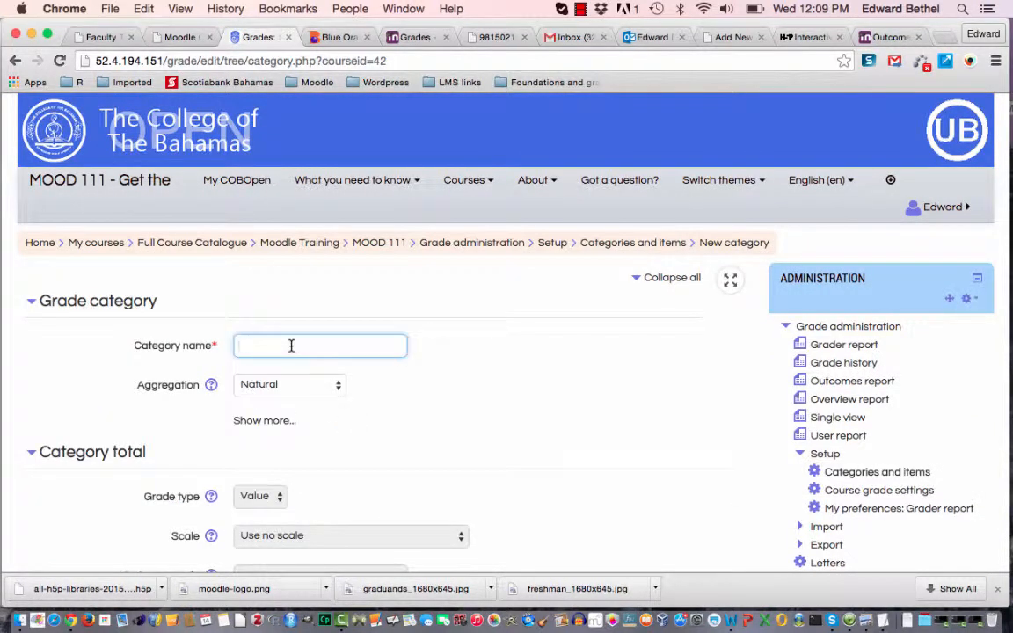
{"action": "type", "text": "Category 1"}
{"action": "left_click", "coordinate": [273, 395]}
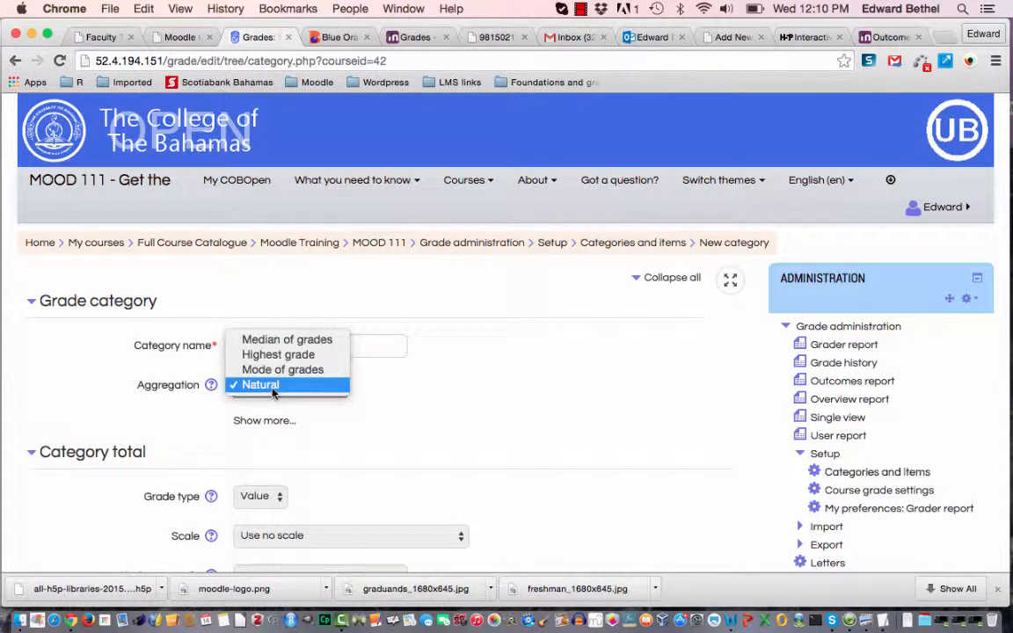
{"action": "left_click", "coordinate": [274, 342]}
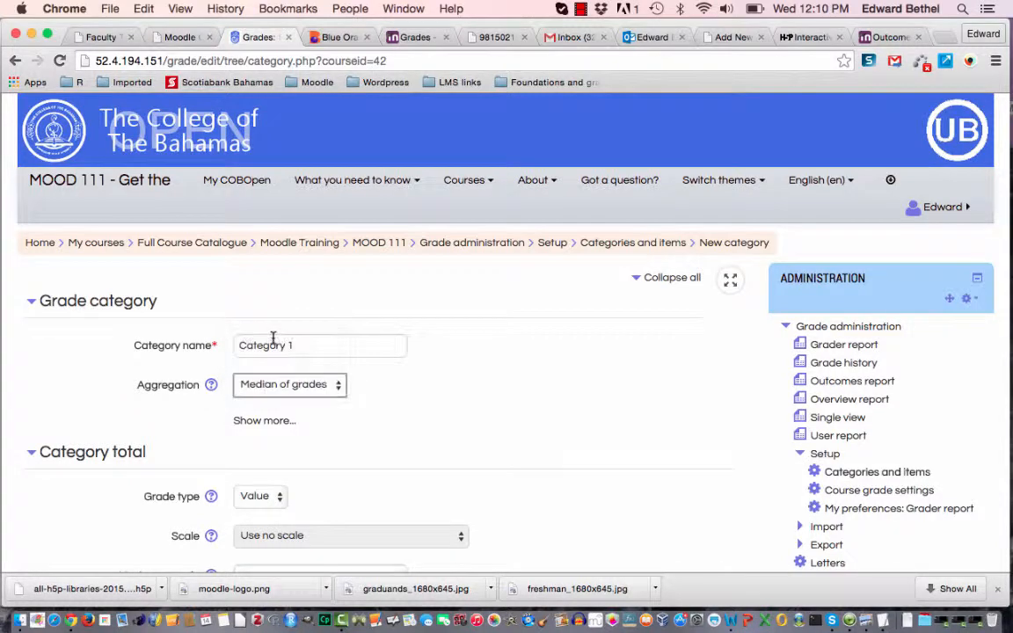
Step: Try the Scale and Text grade types for the category total, view the available scales, and return the grade type to Value
{"action": "scroll", "coordinate": [410, 425], "scroll_direction": "down", "scroll_amount": 5}
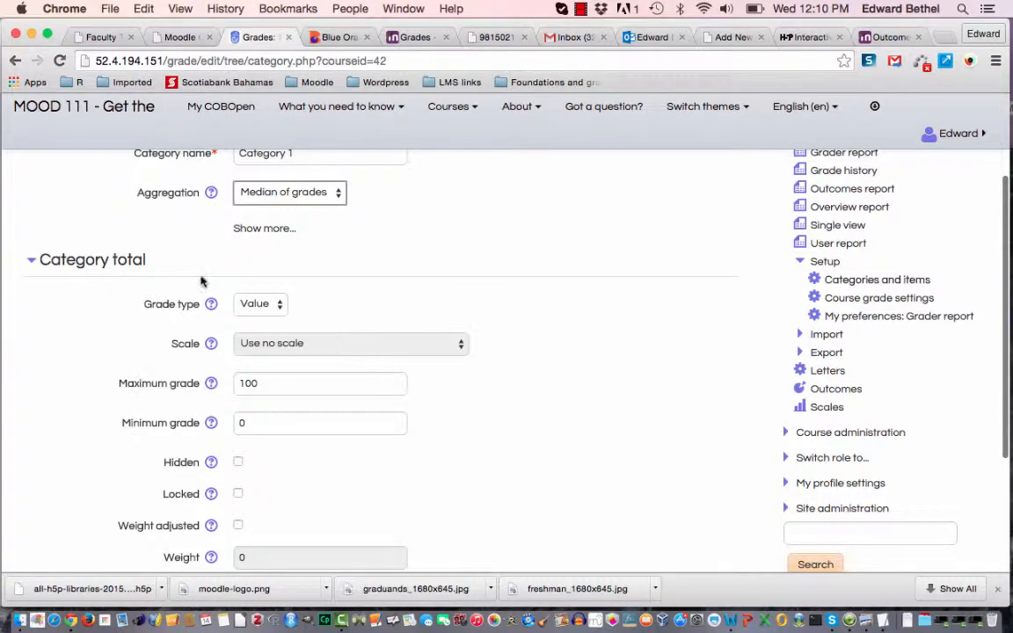
{"action": "left_click", "coordinate": [255, 307]}
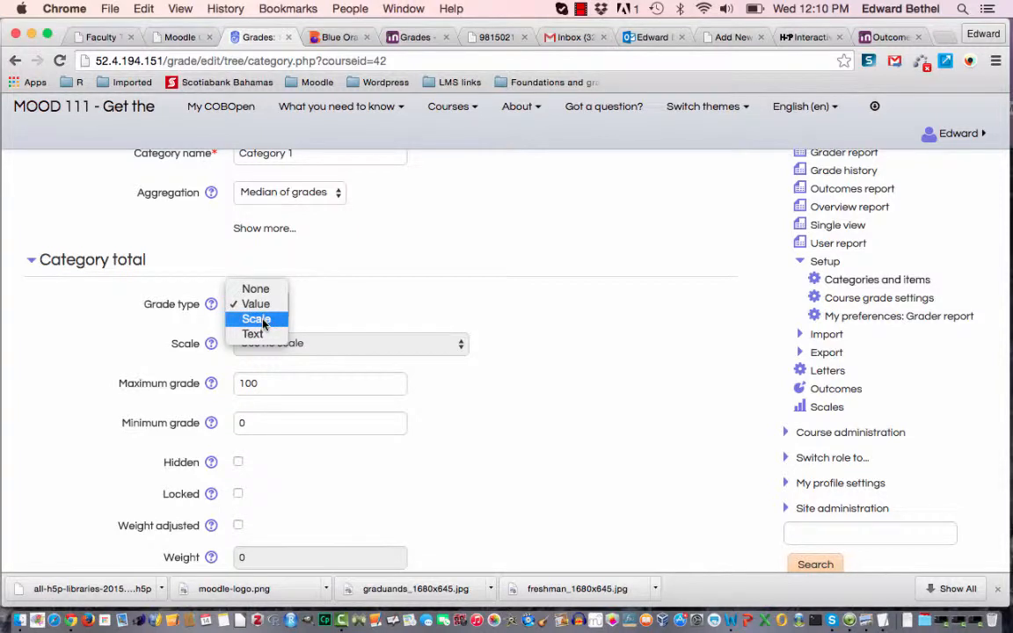
{"action": "left_click", "coordinate": [263, 325]}
{"action": "left_click", "coordinate": [306, 345]}
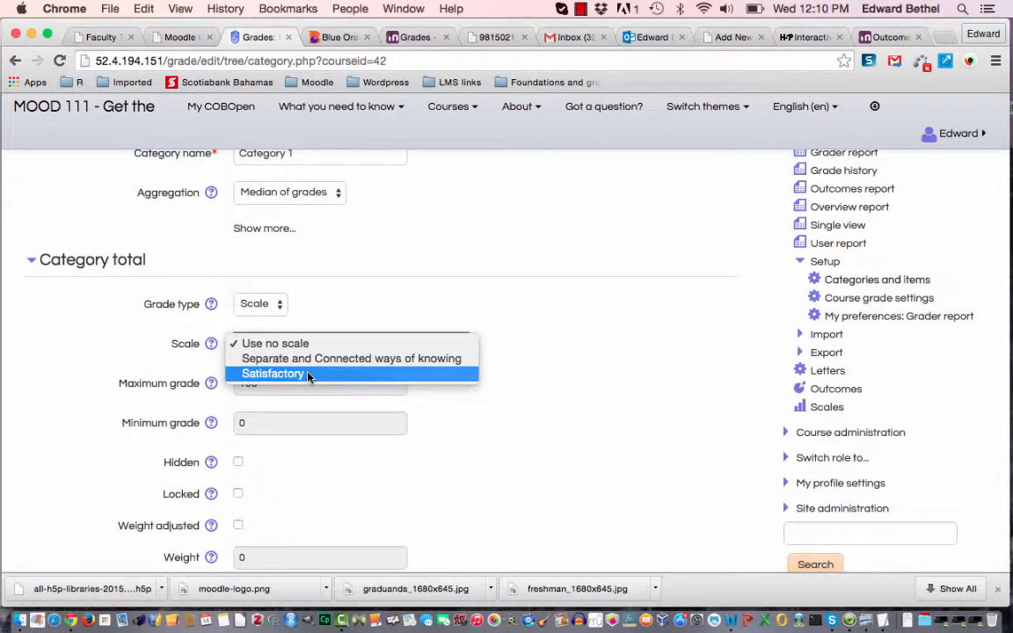
{"action": "left_click", "coordinate": [285, 326]}
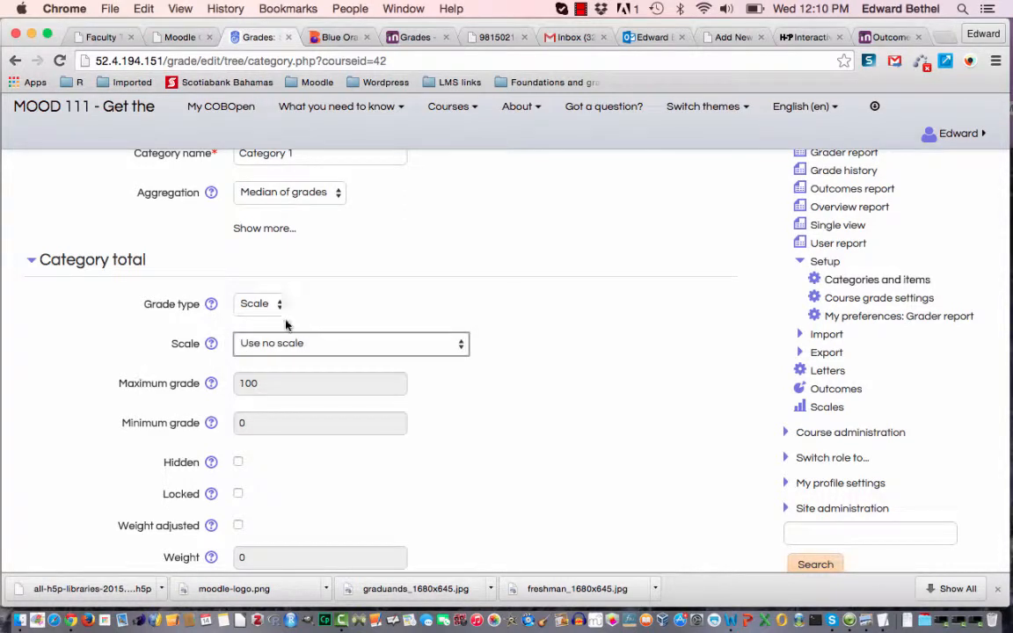
{"action": "left_click", "coordinate": [274, 306]}
{"action": "left_click", "coordinate": [274, 325]}
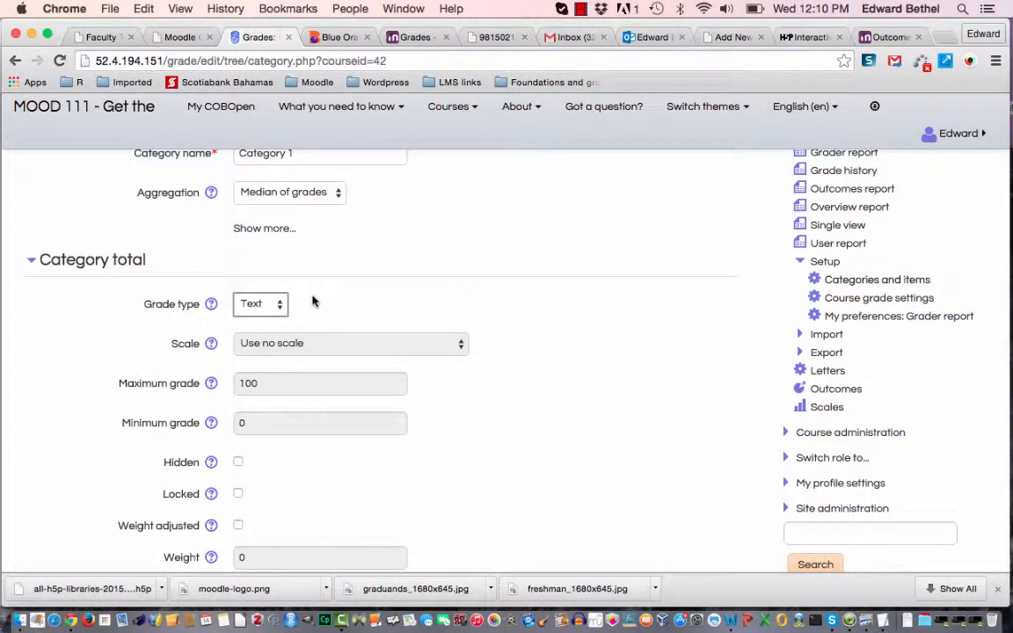
{"action": "left_click", "coordinate": [257, 312]}
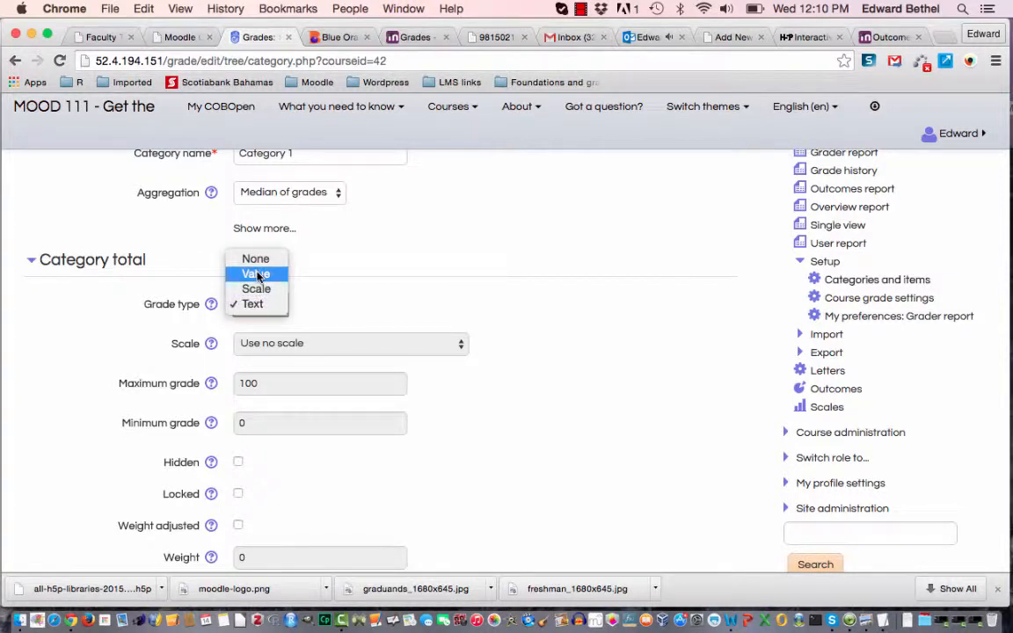
{"action": "left_click", "coordinate": [258, 275]}
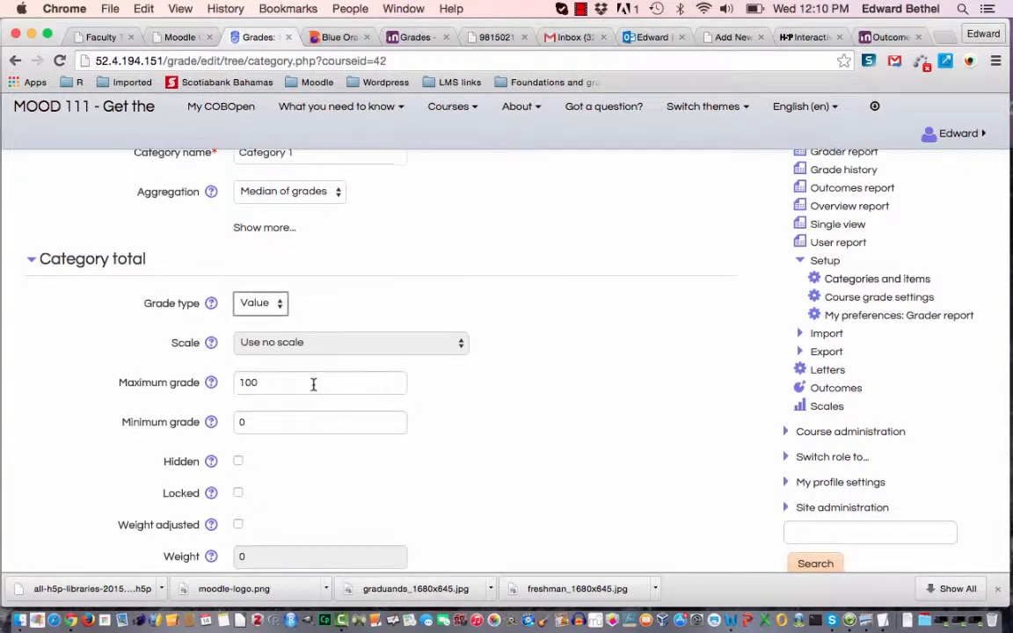
Step: Save the new Category 1 and review its entry among the course's grade items
{"action": "scroll", "coordinate": [314, 384], "scroll_direction": "down", "scroll_amount": 5}
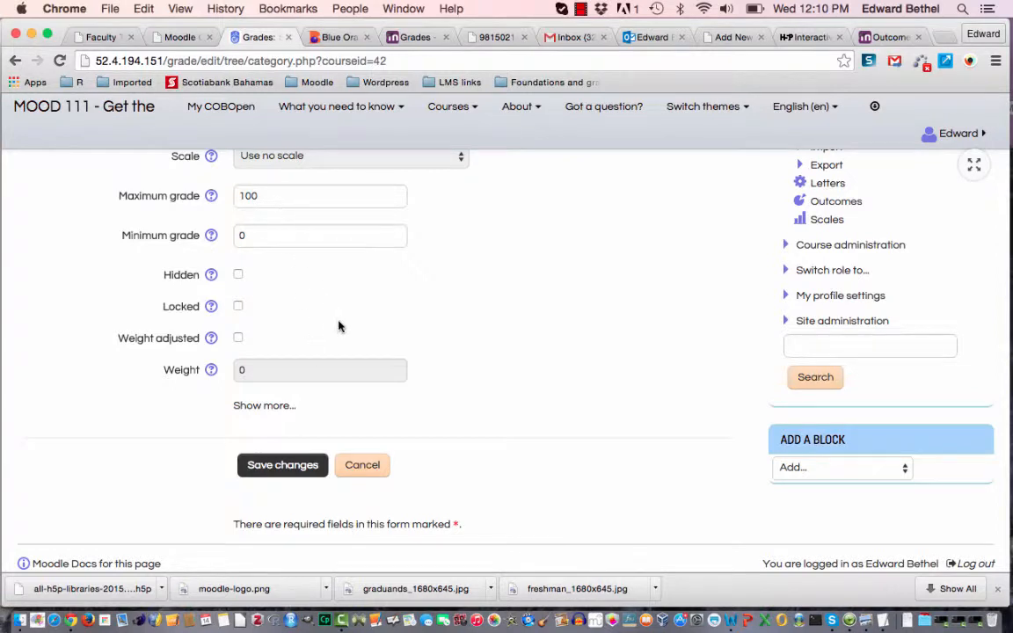
{"action": "left_click", "coordinate": [294, 472]}
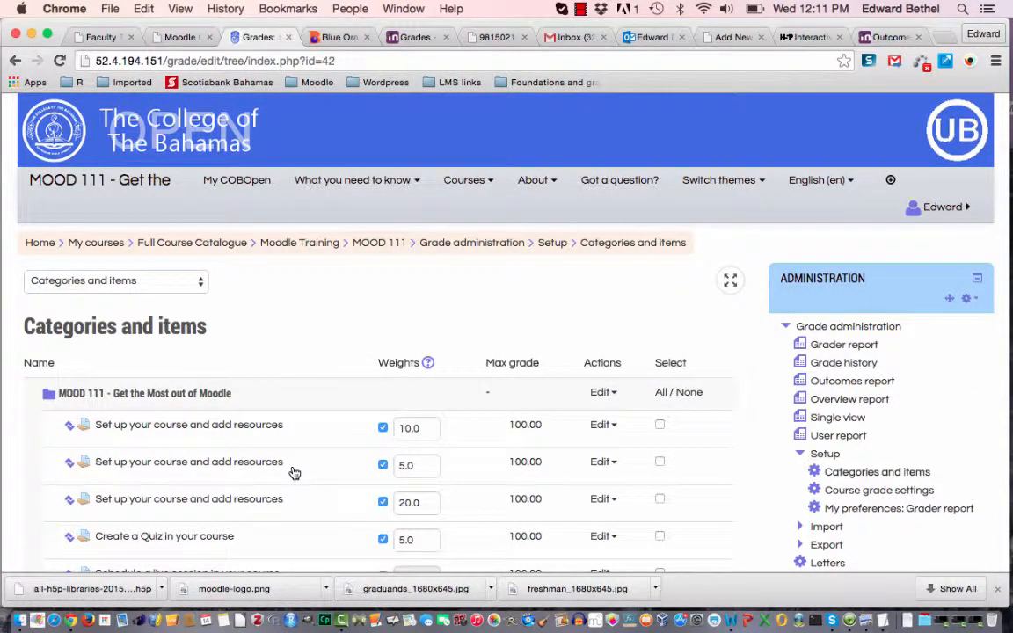
{"action": "scroll", "coordinate": [295, 472], "scroll_direction": "down", "scroll_amount": 10}
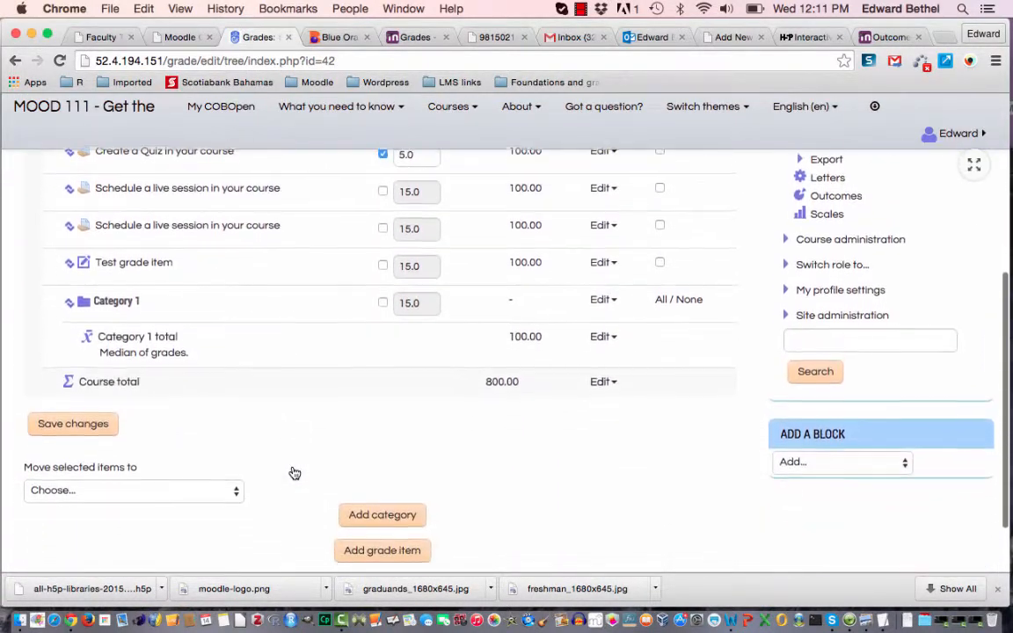
{"action": "scroll", "coordinate": [295, 472], "scroll_direction": "down", "scroll_amount": 1}
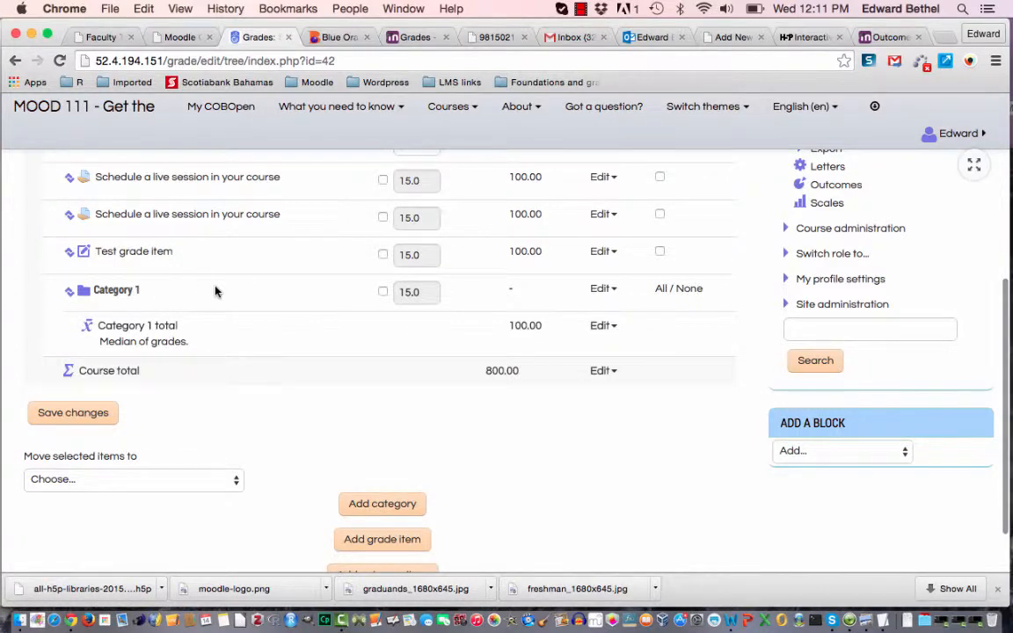
{"action": "scroll", "coordinate": [216, 292], "scroll_direction": "up", "scroll_amount": 6}
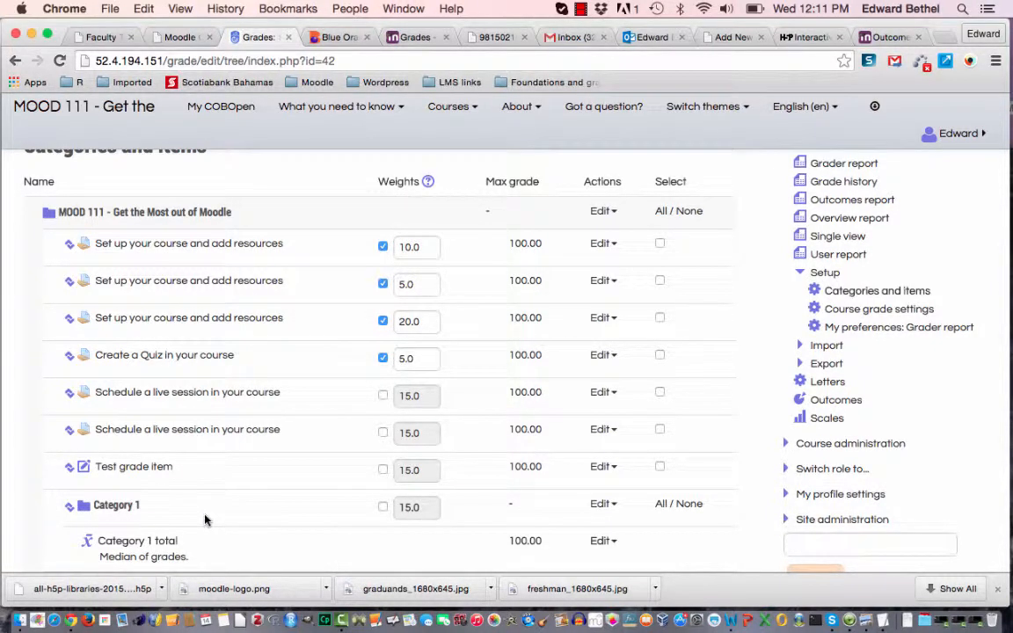
Step: Remove the weight overrides from the three Set up your course items and the Create a Quiz item, and save the changes
{"action": "scroll", "coordinate": [205, 520], "scroll_direction": "down", "scroll_amount": 2}
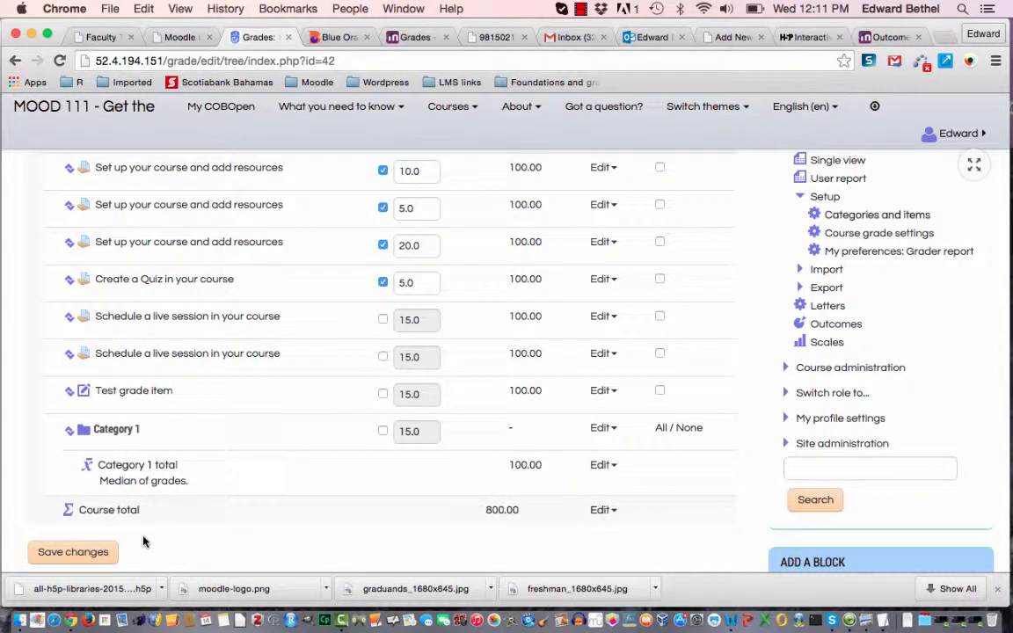
{"action": "left_click", "coordinate": [383, 171]}
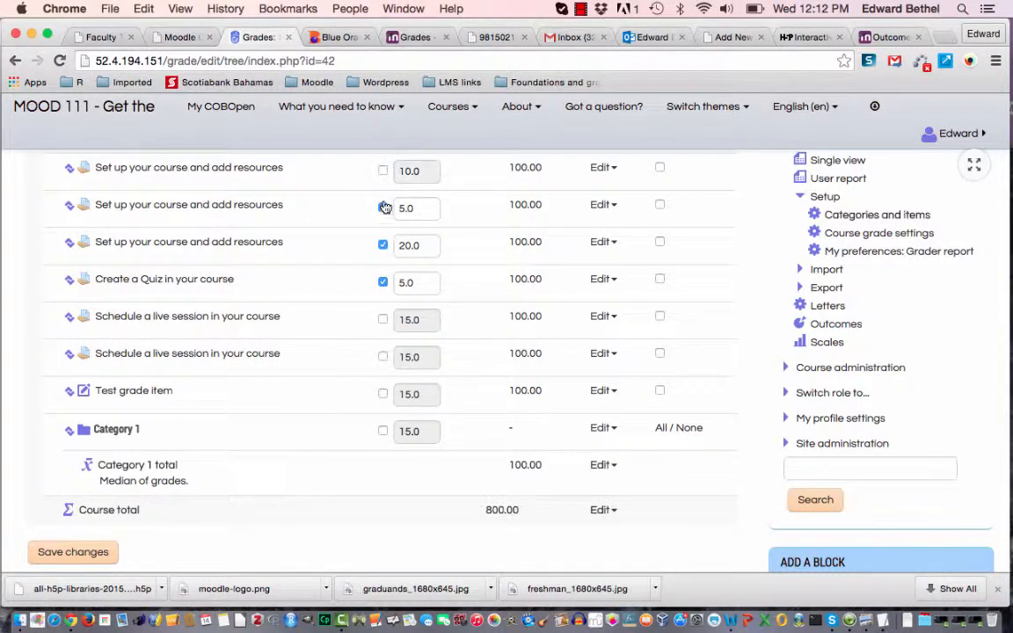
{"action": "left_click", "coordinate": [382, 208]}
{"action": "left_click", "coordinate": [382, 244]}
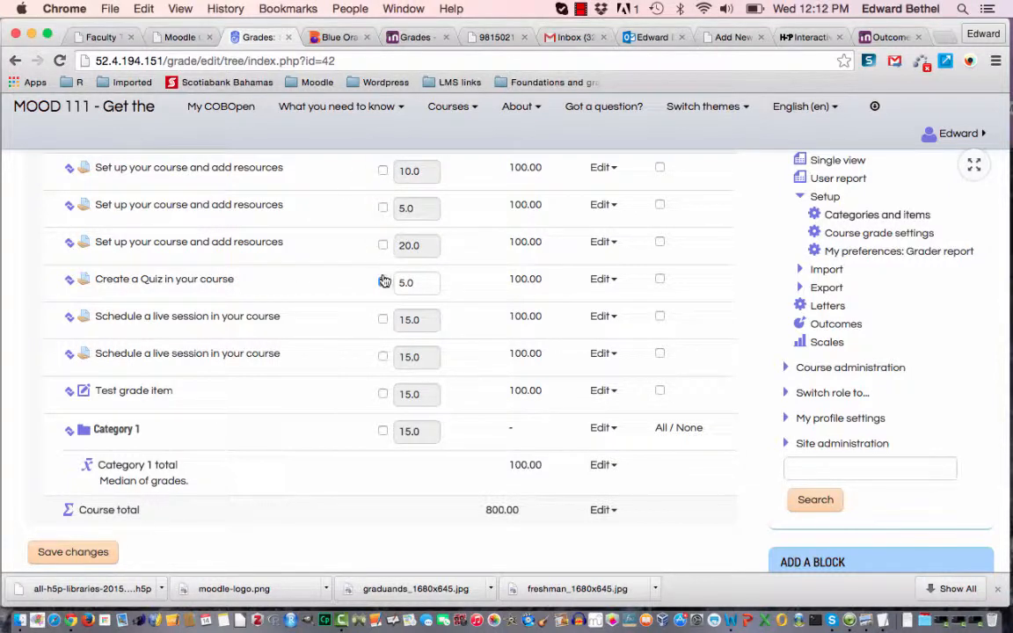
{"action": "left_click", "coordinate": [383, 281]}
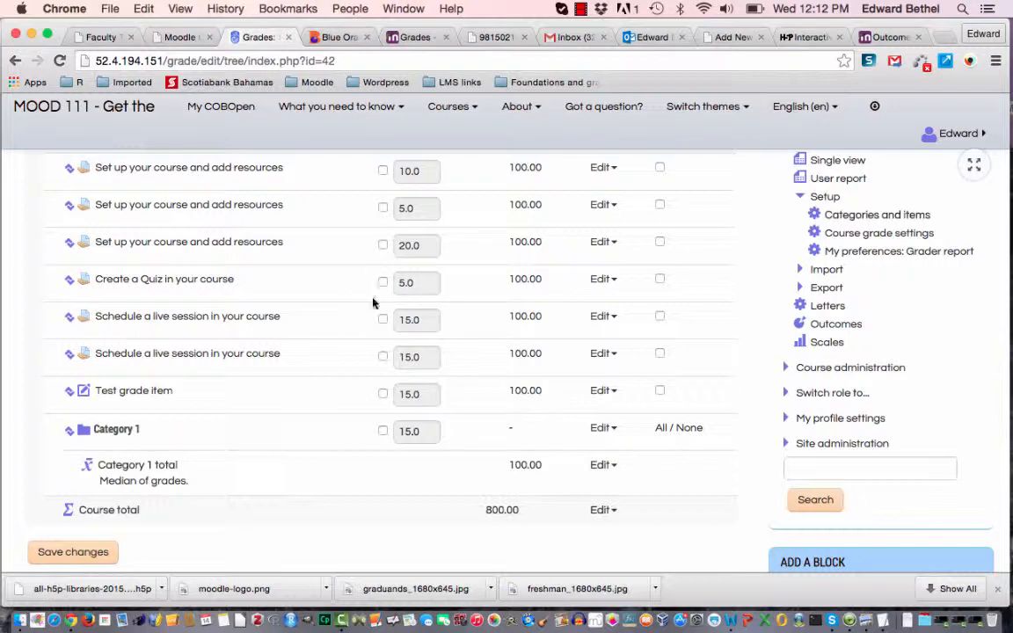
{"action": "left_click", "coordinate": [101, 559]}
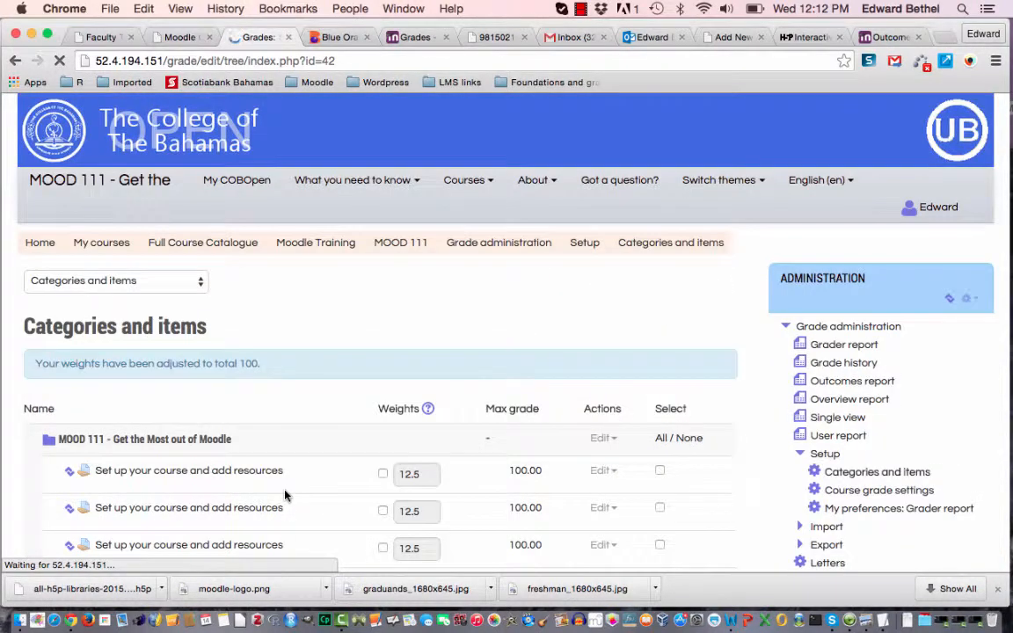
Step: Add and save a second grade category named Category 2, keeping the Natural aggregation
{"action": "scroll", "coordinate": [284, 495], "scroll_direction": "down", "scroll_amount": 8}
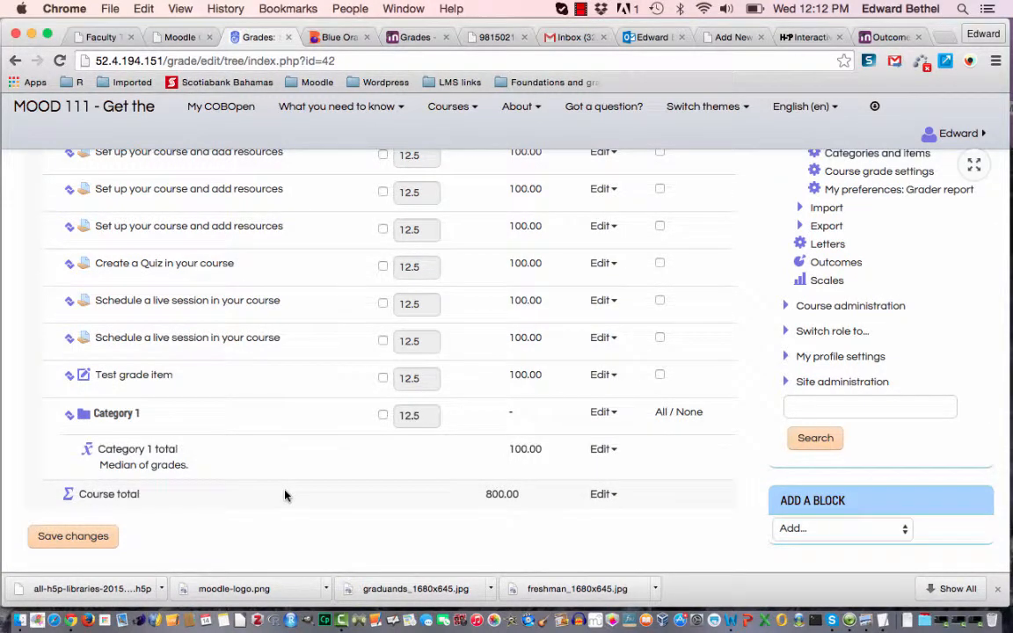
{"action": "scroll", "coordinate": [284, 495], "scroll_direction": "down", "scroll_amount": 2}
{"action": "scroll", "coordinate": [349, 509], "scroll_direction": "down", "scroll_amount": 2}
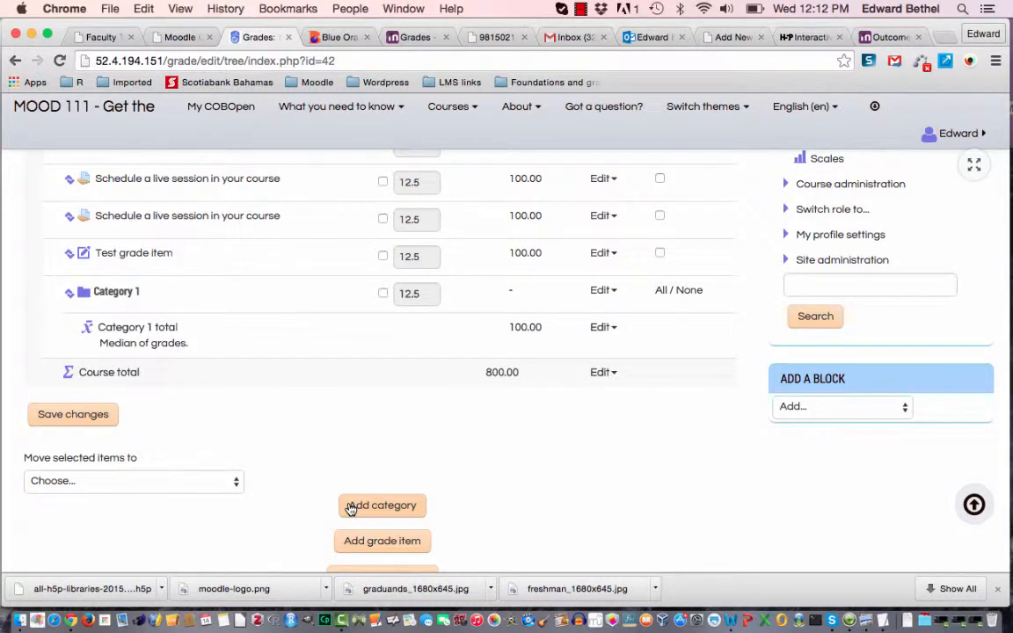
{"action": "left_click", "coordinate": [349, 506]}
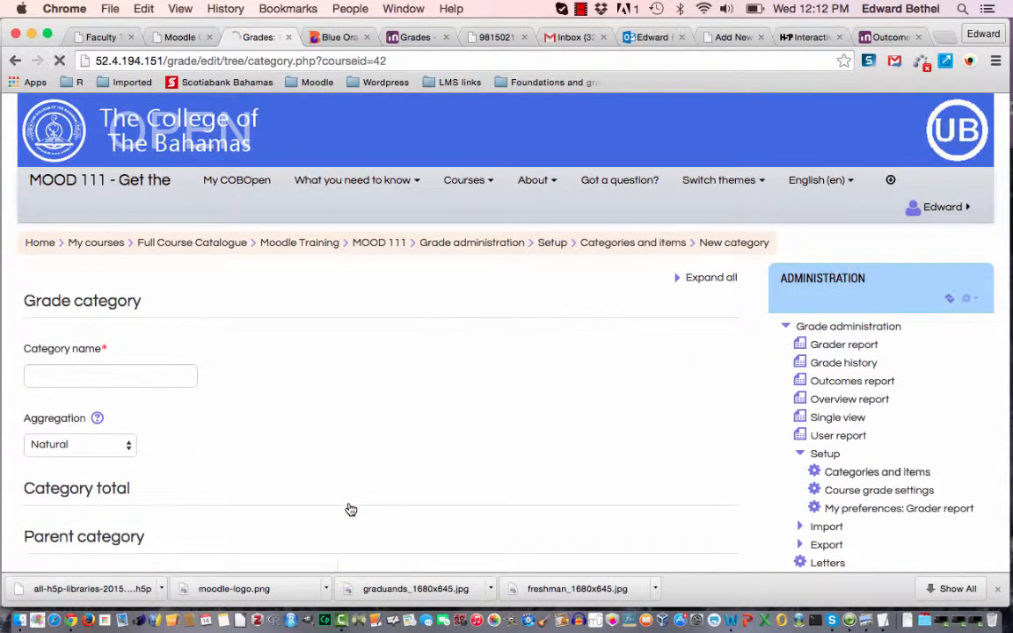
{"action": "left_click", "coordinate": [258, 344]}
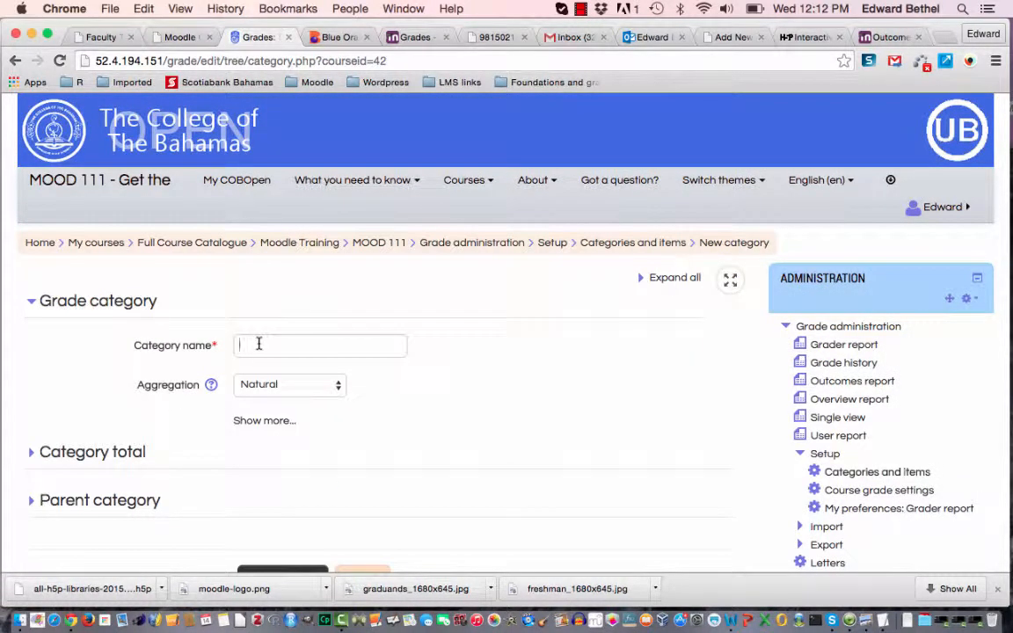
{"action": "type", "text": "Cate"}
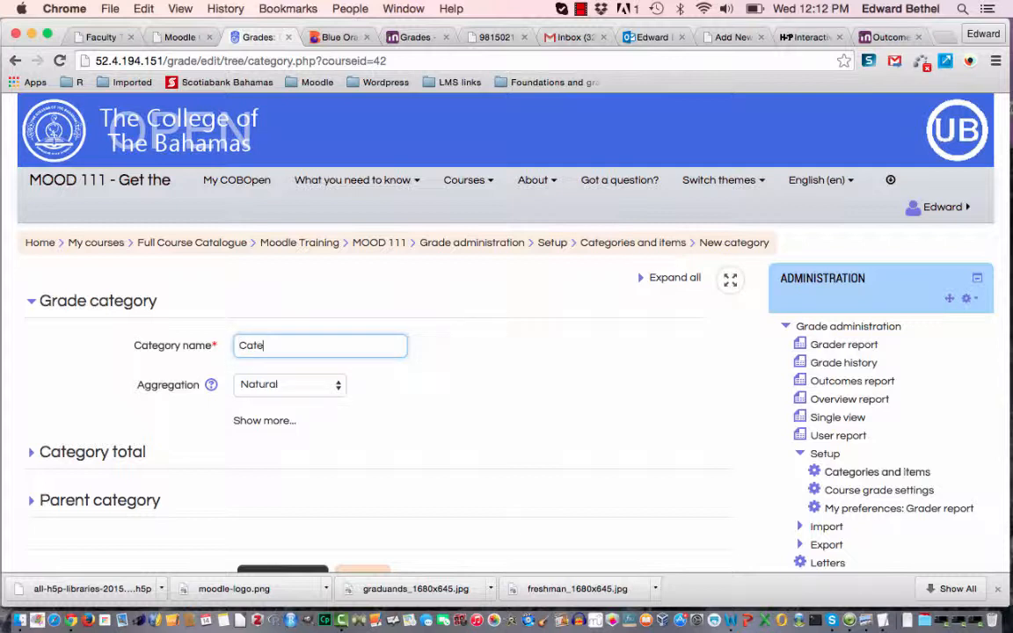
{"action": "type", "text": "gory 2"}
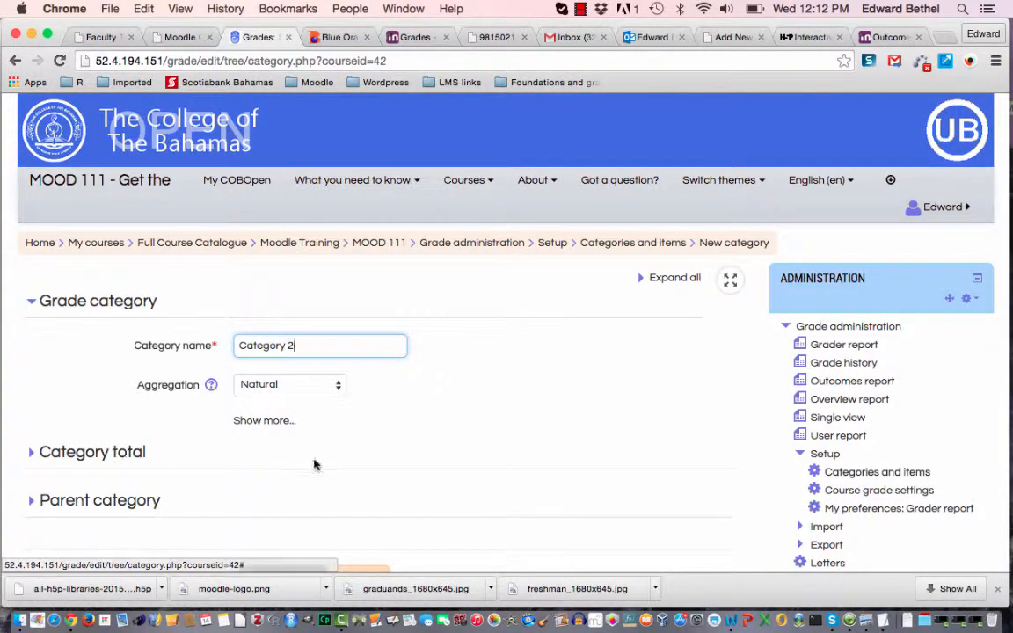
{"action": "scroll", "coordinate": [314, 464], "scroll_direction": "down", "scroll_amount": 4}
{"action": "left_click", "coordinate": [302, 425]}
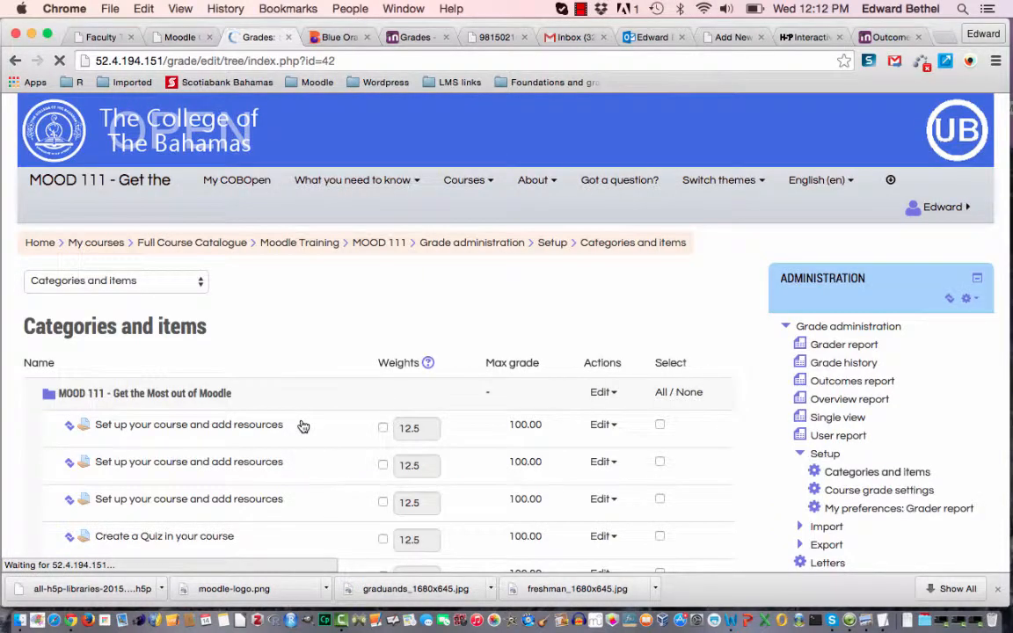
Step: Open the calculation editor for the Category 1 total, look over its formula and ID number fields, and cancel without saving
{"action": "scroll", "coordinate": [489, 430], "scroll_direction": "down", "scroll_amount": 5}
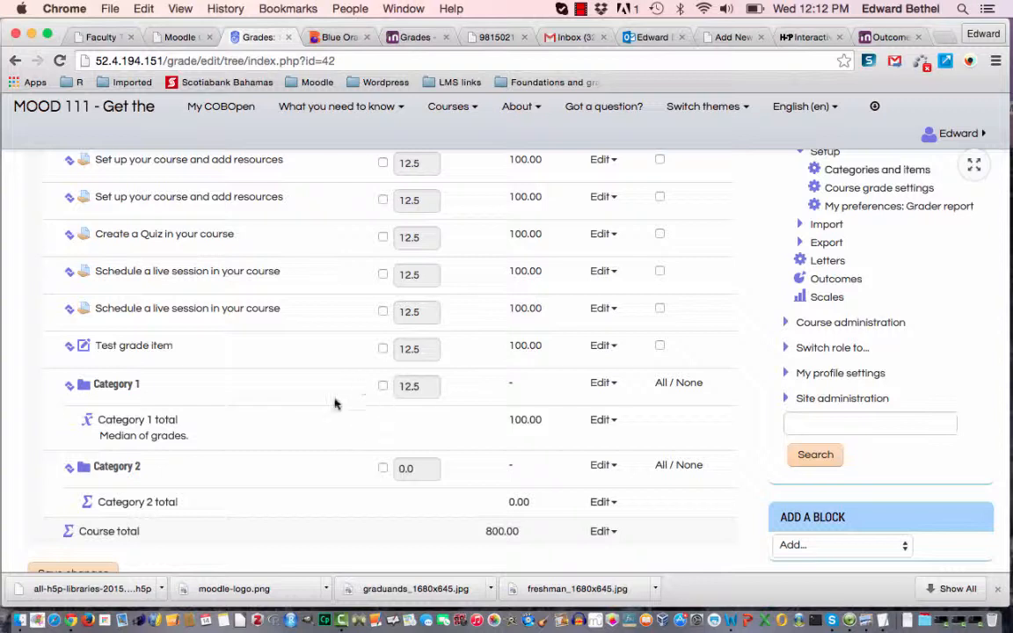
{"action": "left_click", "coordinate": [605, 420]}
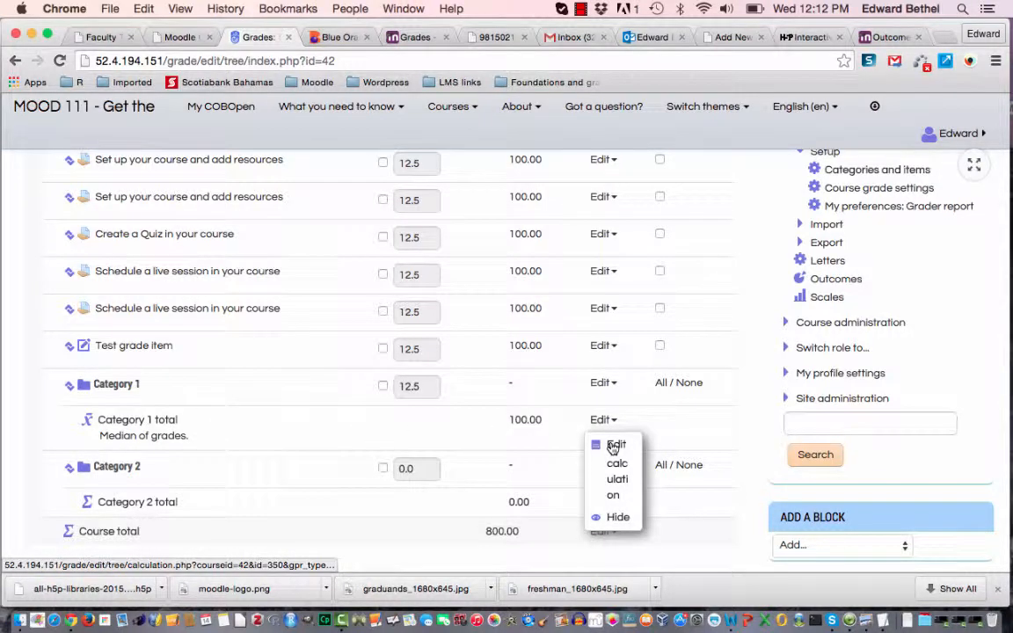
{"action": "left_click", "coordinate": [612, 447]}
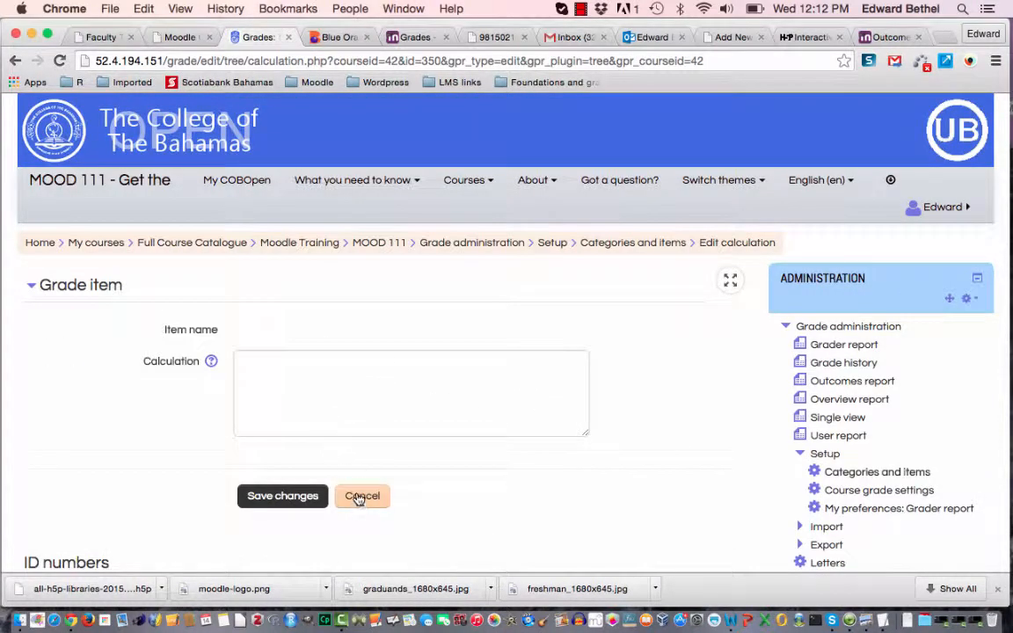
{"action": "scroll", "coordinate": [358, 498], "scroll_direction": "down", "scroll_amount": 5}
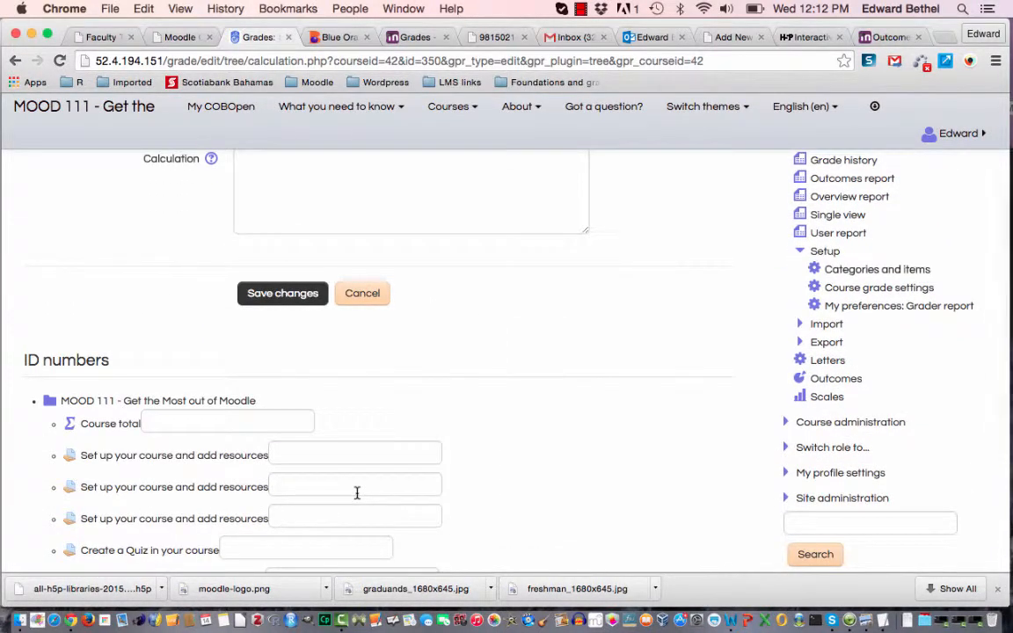
{"action": "left_click", "coordinate": [373, 297]}
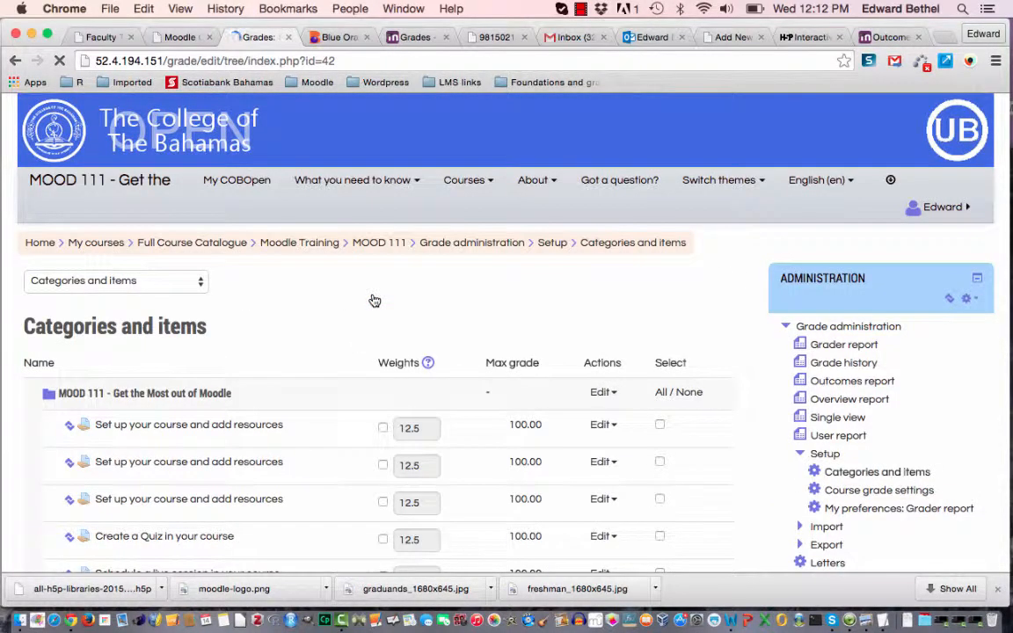
Step: Change Category 1's aggregation to Natural and save the category settings
{"action": "scroll", "coordinate": [374, 301], "scroll_direction": "down", "scroll_amount": 8}
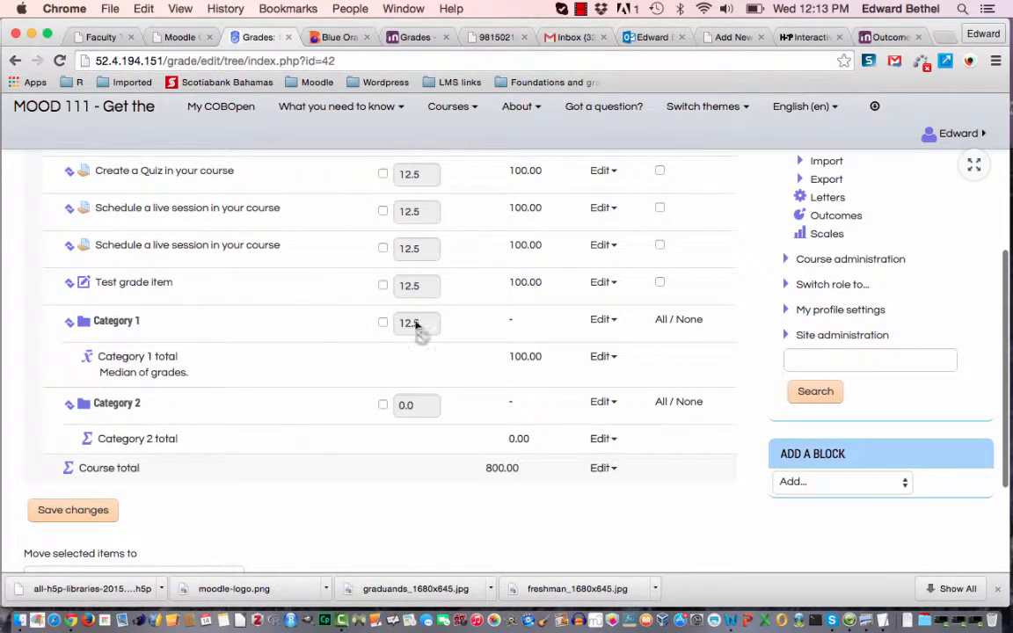
{"action": "left_click", "coordinate": [602, 325]}
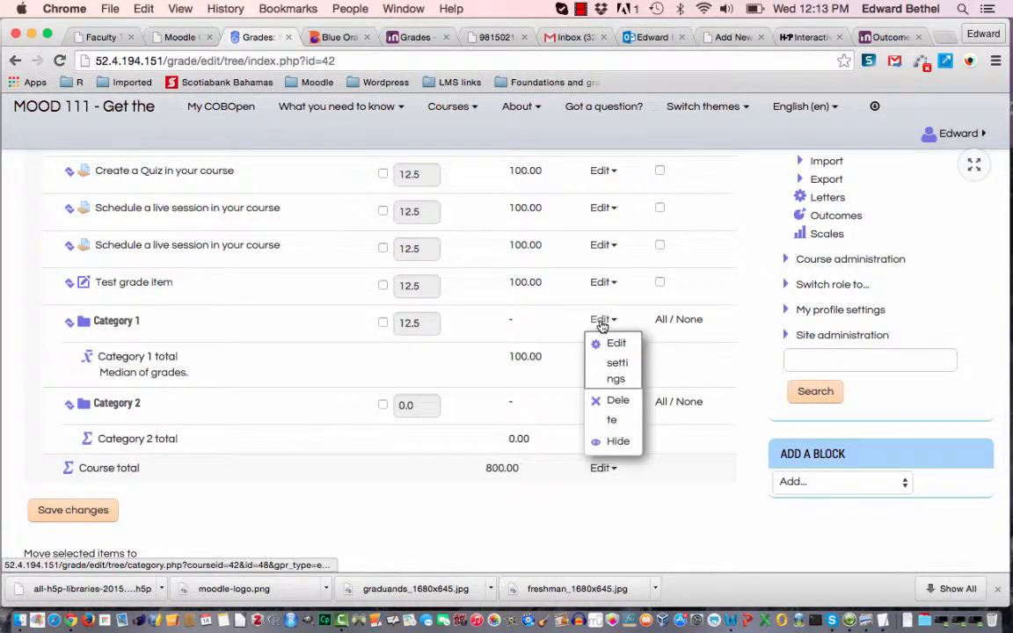
{"action": "left_click", "coordinate": [601, 354]}
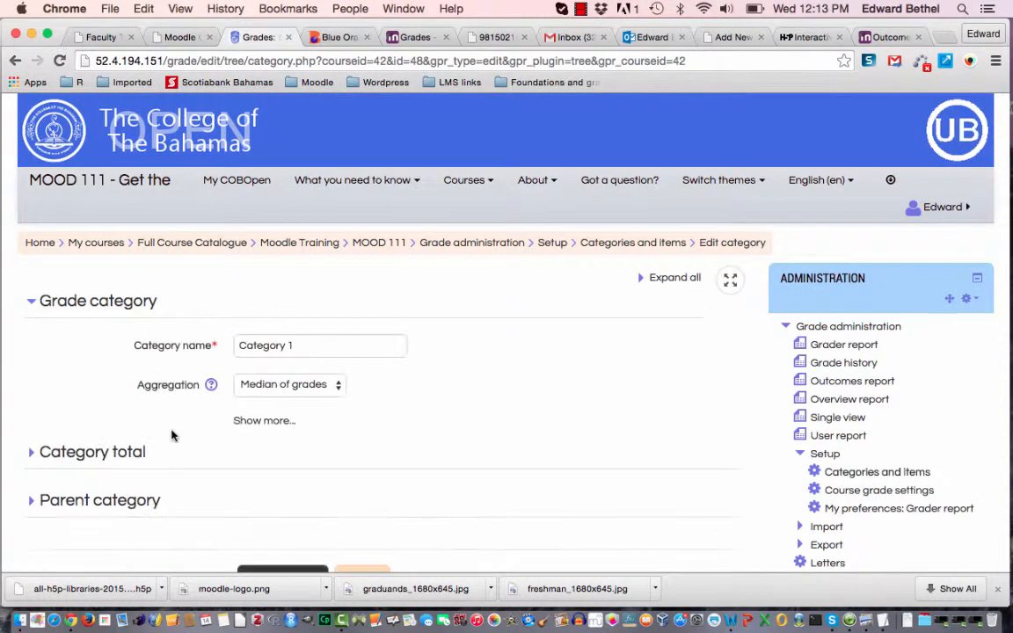
{"action": "left_click", "coordinate": [279, 387]}
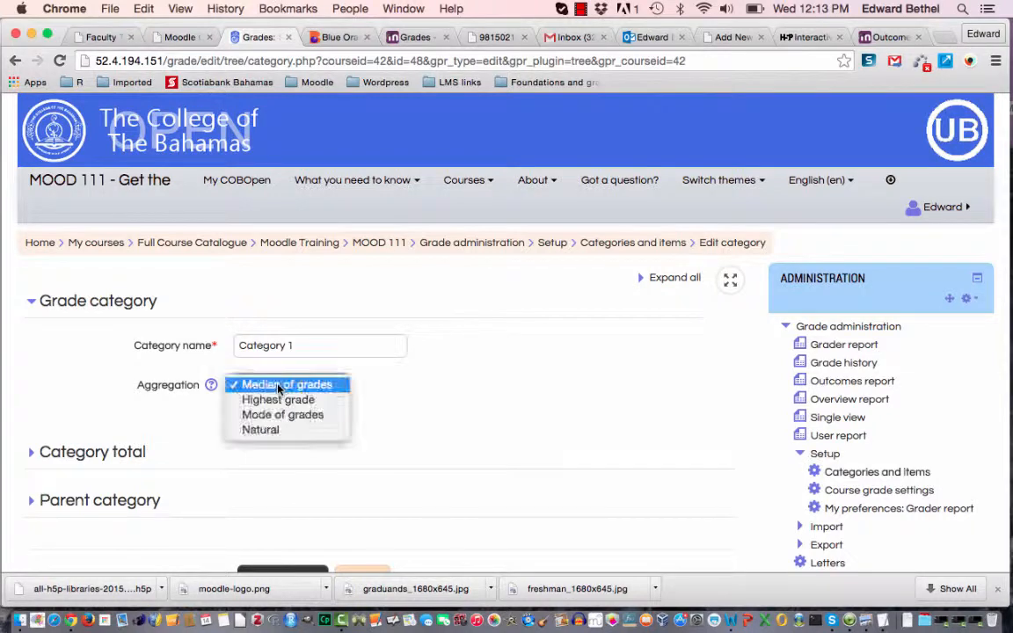
{"action": "left_click", "coordinate": [275, 429]}
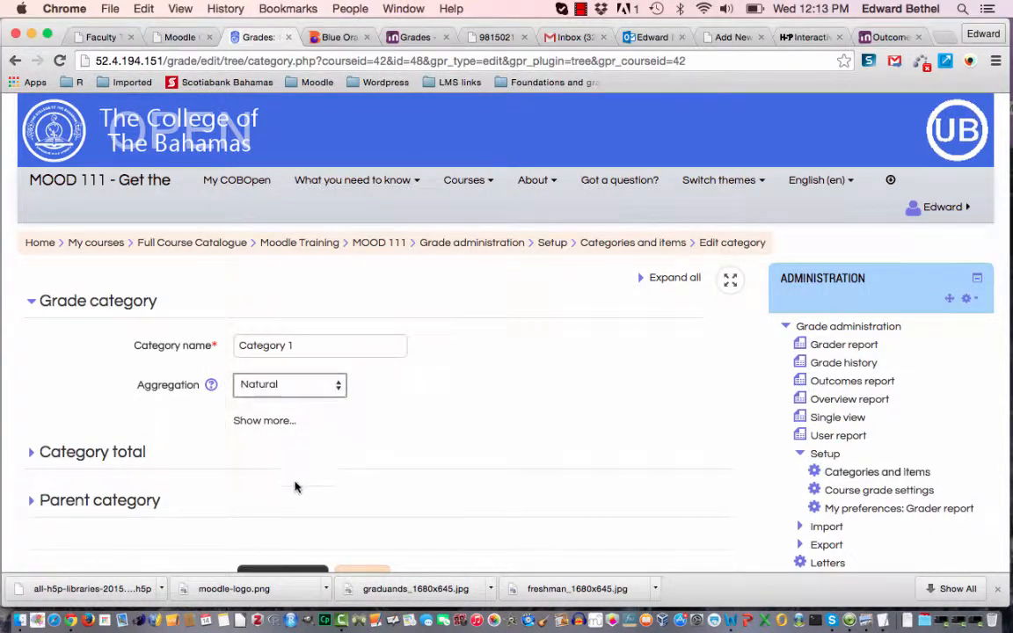
{"action": "scroll", "coordinate": [301, 498], "scroll_direction": "down", "scroll_amount": 4}
{"action": "left_click", "coordinate": [299, 423]}
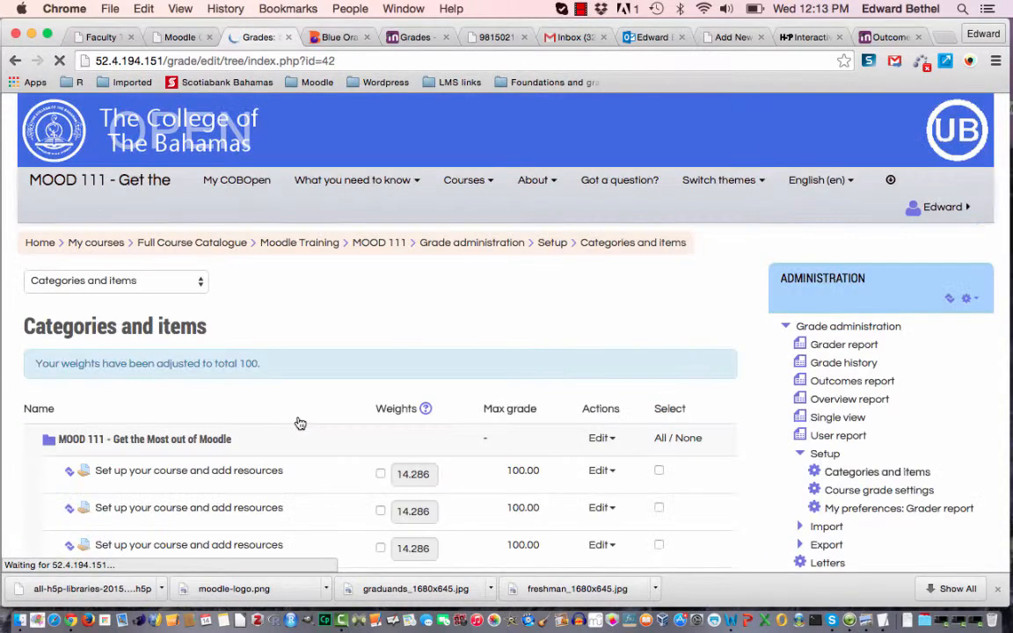
Step: Move the Test grade item into Category 2
{"action": "scroll", "coordinate": [300, 424], "scroll_direction": "down", "scroll_amount": 8}
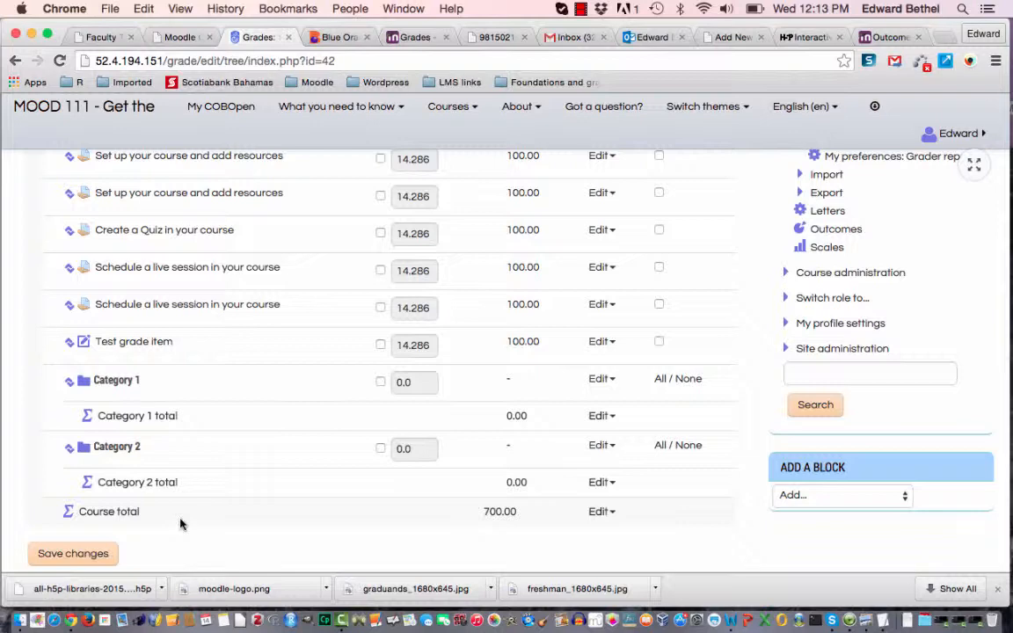
{"action": "scroll", "coordinate": [180, 524], "scroll_direction": "up", "scroll_amount": 1}
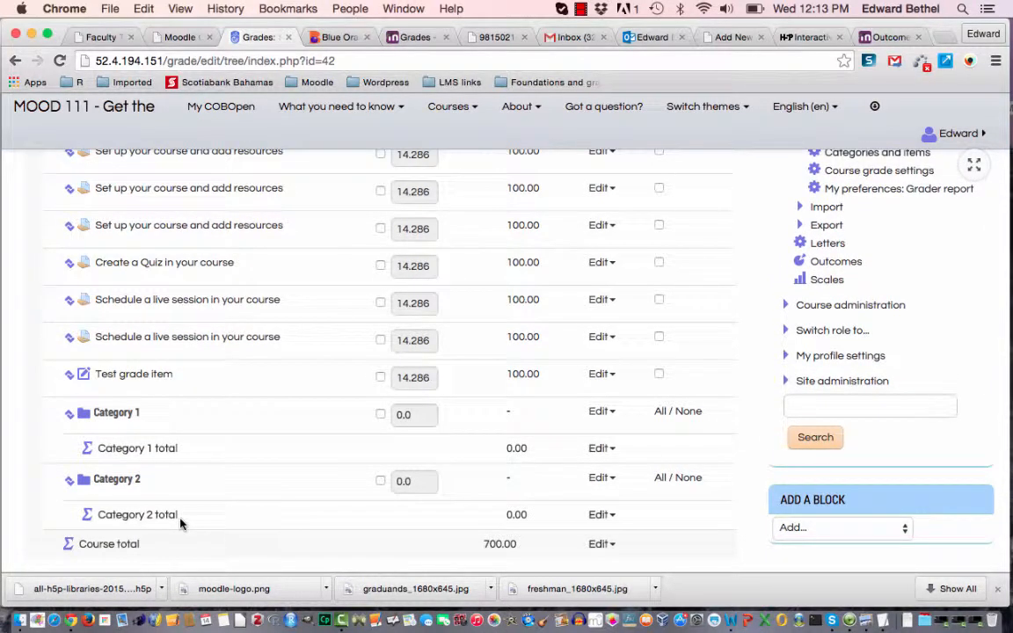
{"action": "left_click", "coordinate": [72, 377]}
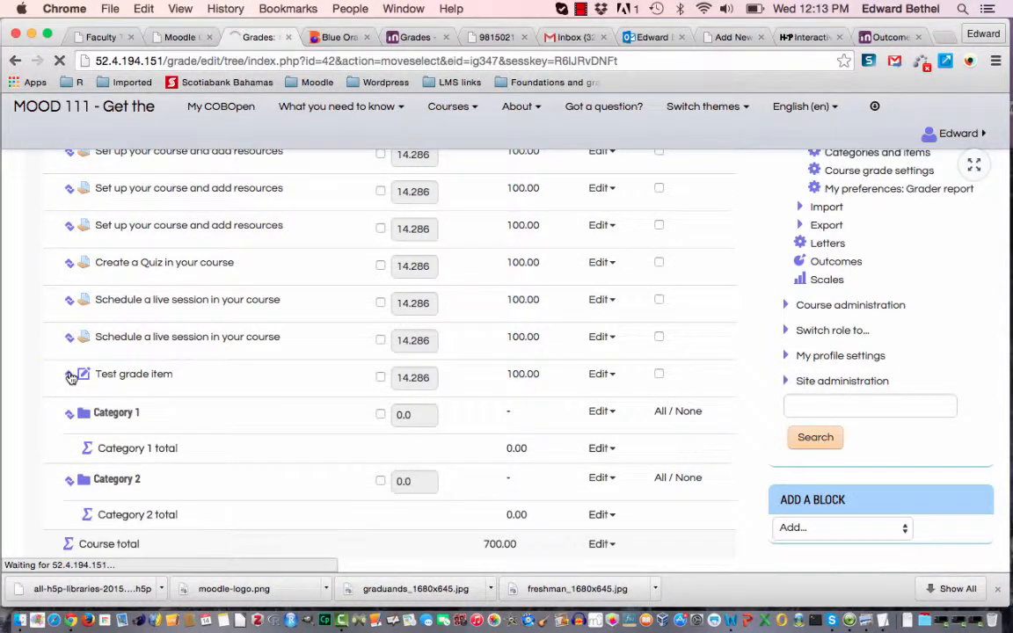
{"action": "scroll", "coordinate": [298, 345], "scroll_direction": "down", "scroll_amount": 10}
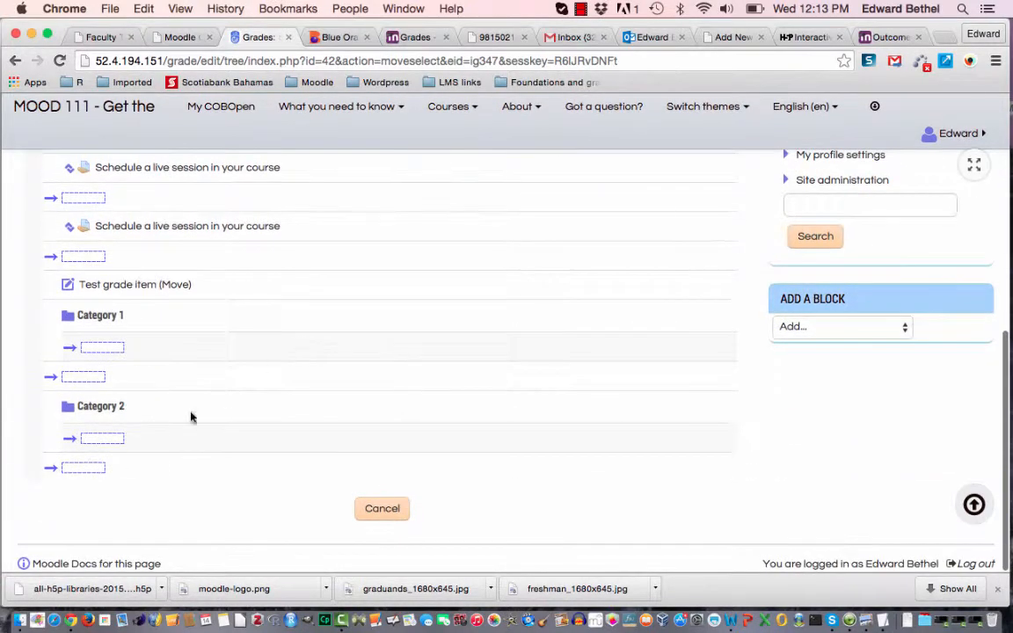
{"action": "left_click", "coordinate": [111, 442]}
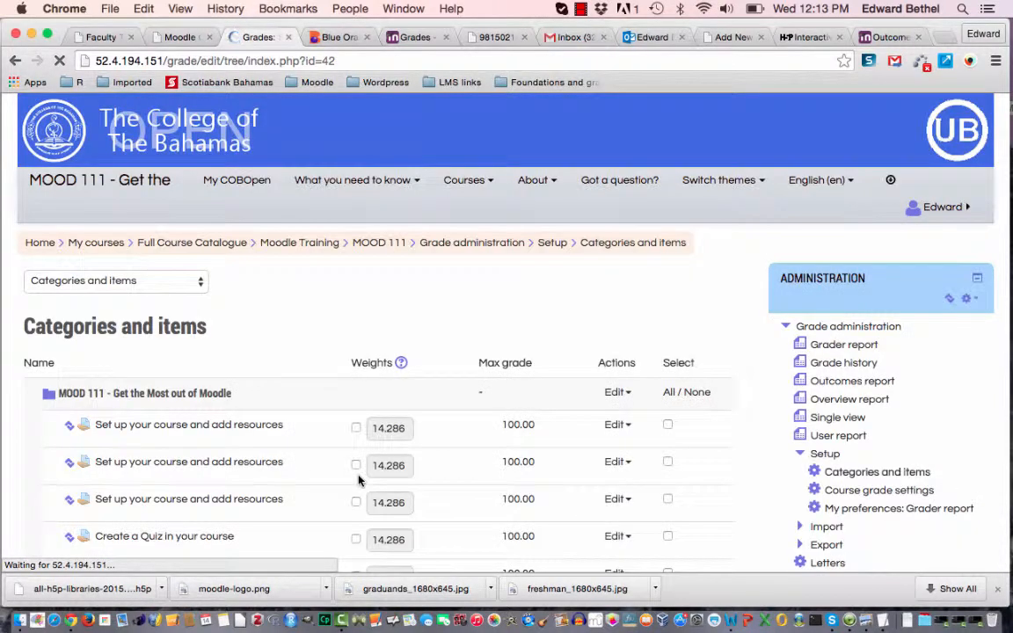
Step: Move the second Schedule a live session in your course item, just above Category 1, into Category 1
{"action": "scroll", "coordinate": [358, 480], "scroll_direction": "down", "scroll_amount": 10}
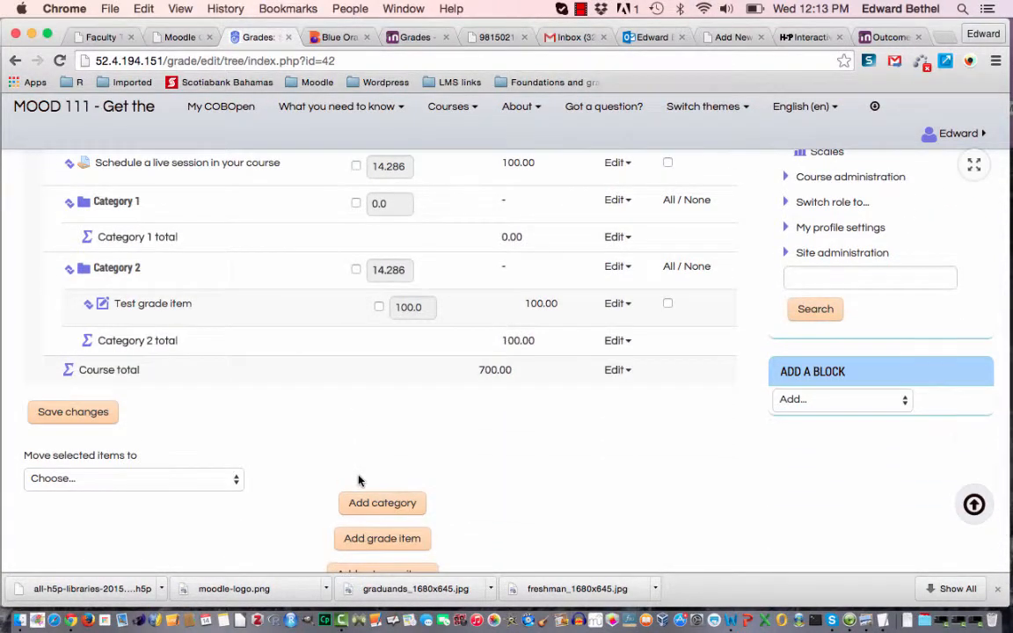
{"action": "scroll", "coordinate": [358, 480], "scroll_direction": "up", "scroll_amount": 3}
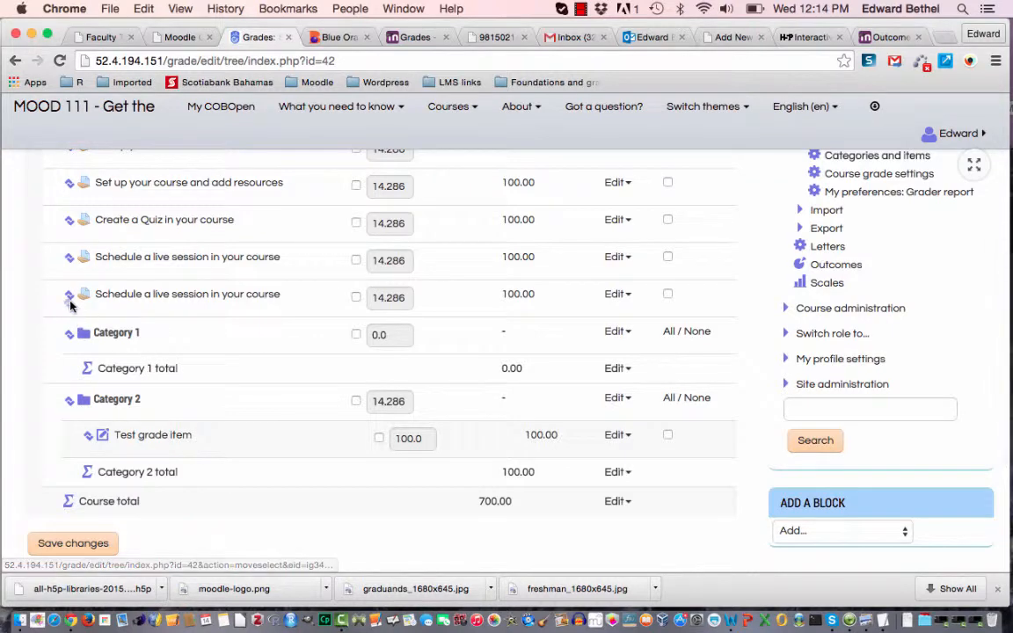
{"action": "left_click", "coordinate": [71, 298]}
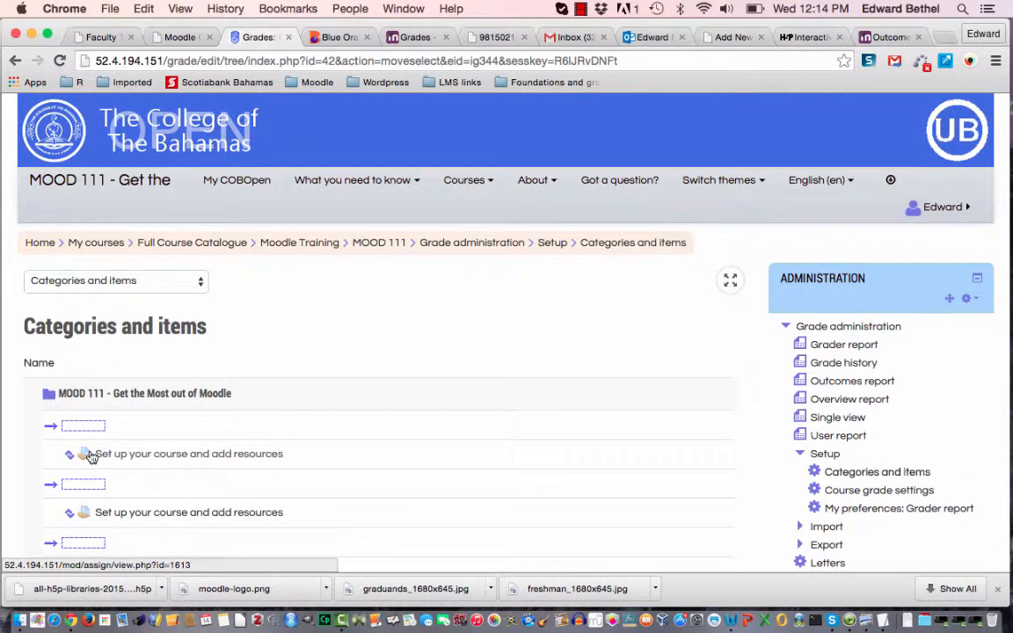
{"action": "scroll", "coordinate": [90, 452], "scroll_direction": "down", "scroll_amount": 8}
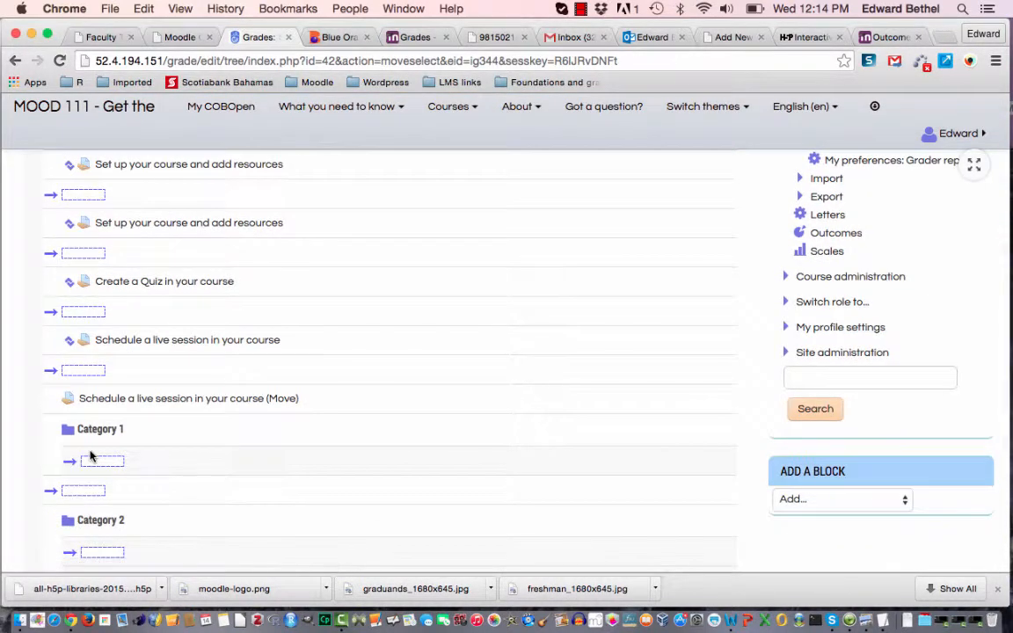
{"action": "left_click", "coordinate": [95, 461]}
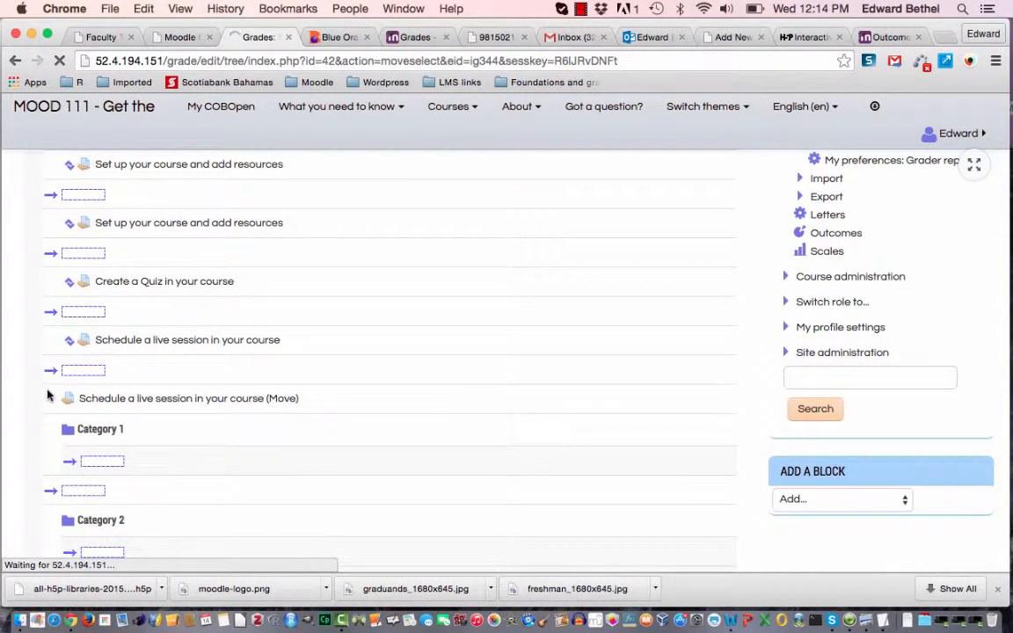
Step: Move the remaining Schedule a live session in your course item to the first position inside Category 1
{"action": "scroll", "coordinate": [44, 370], "scroll_direction": "down", "scroll_amount": 6}
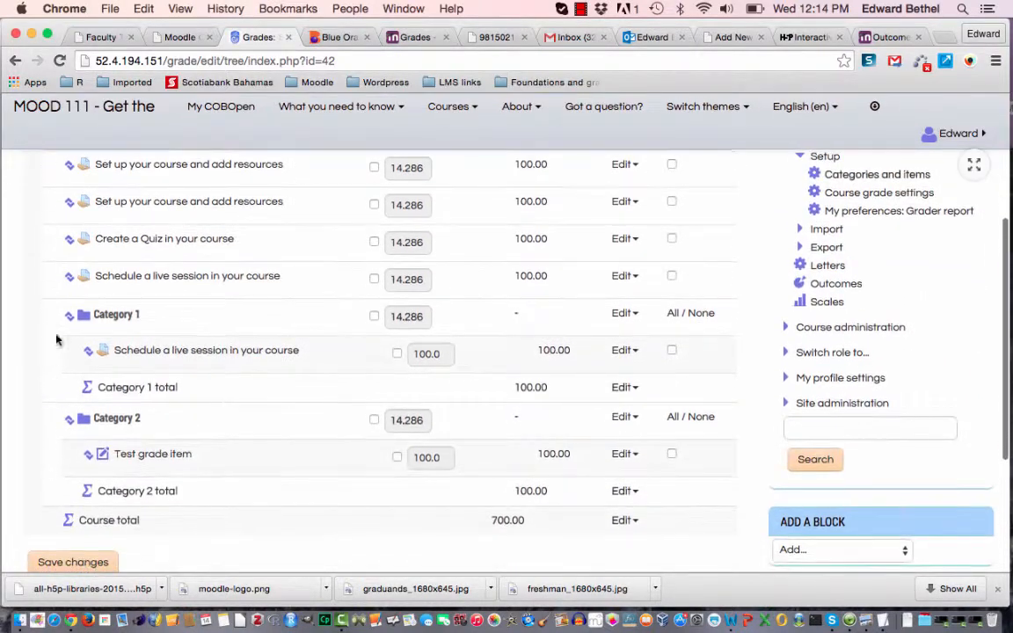
{"action": "left_click", "coordinate": [71, 279]}
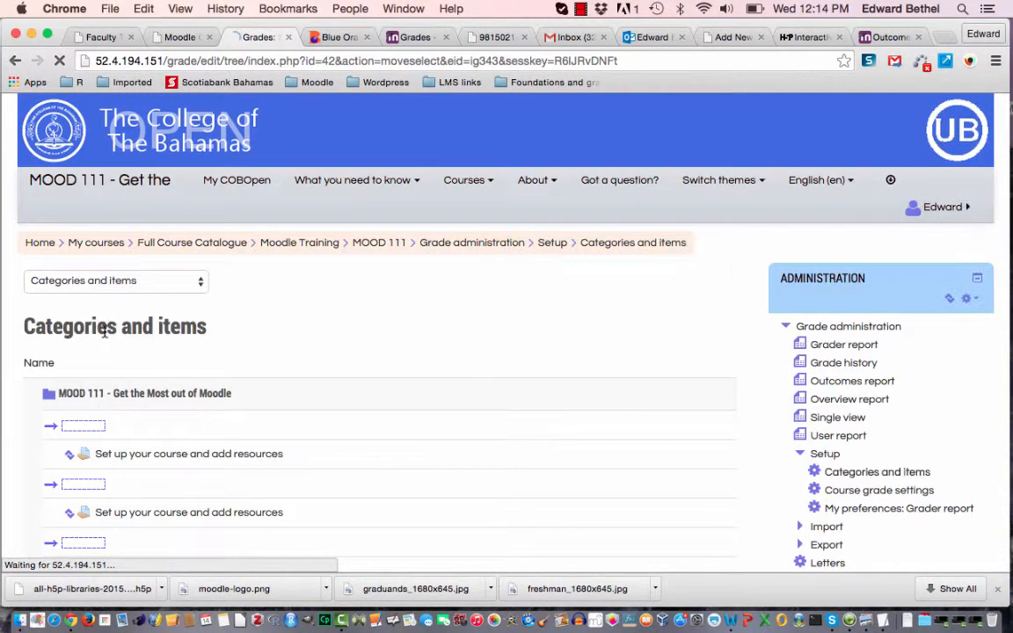
{"action": "scroll", "coordinate": [170, 432], "scroll_direction": "down", "scroll_amount": 5}
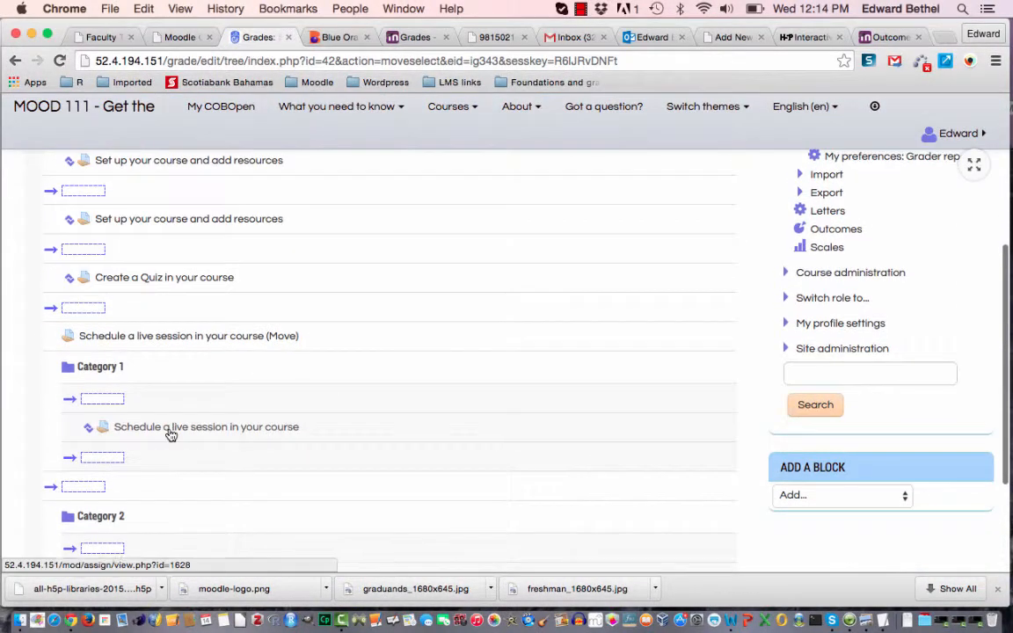
{"action": "scroll", "coordinate": [168, 434], "scroll_direction": "down", "scroll_amount": 2}
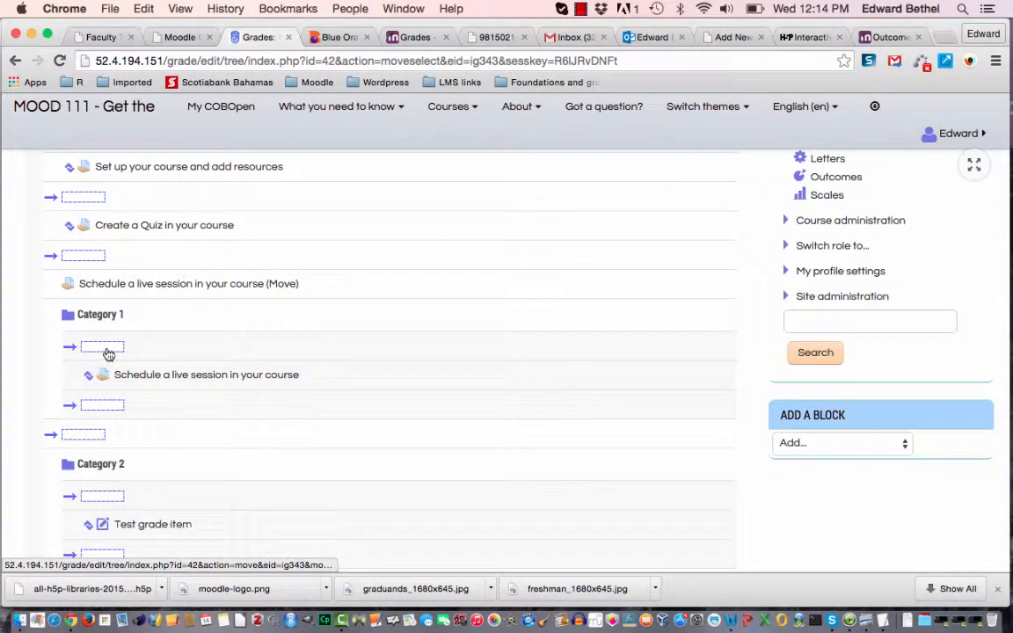
{"action": "left_click", "coordinate": [103, 348]}
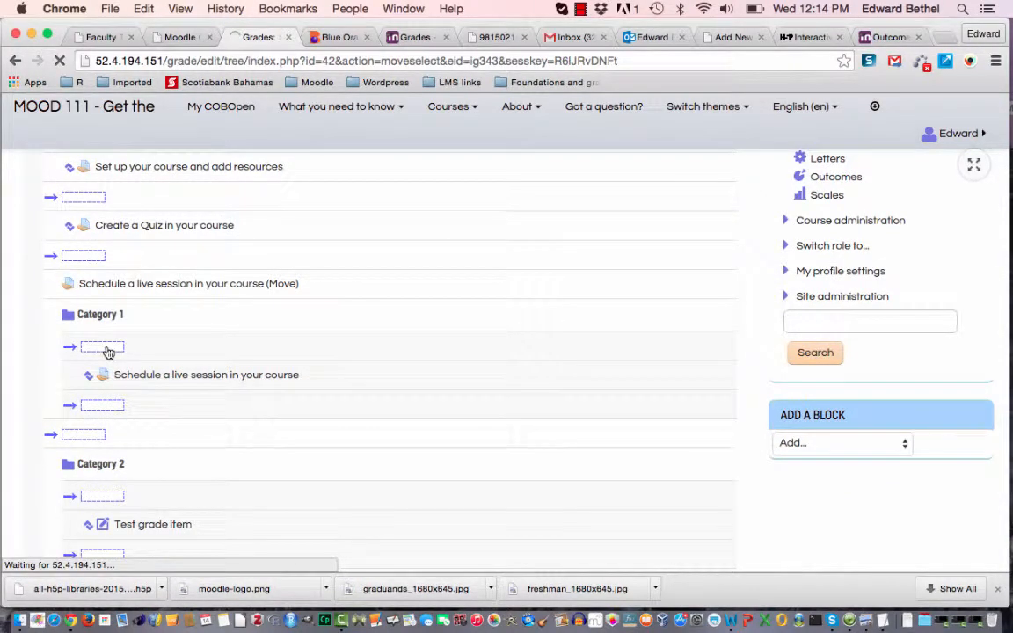
Step: Move the Create a Quiz in your course item into Category 1, above the two live session items
{"action": "scroll", "coordinate": [108, 351], "scroll_direction": "down", "scroll_amount": 1}
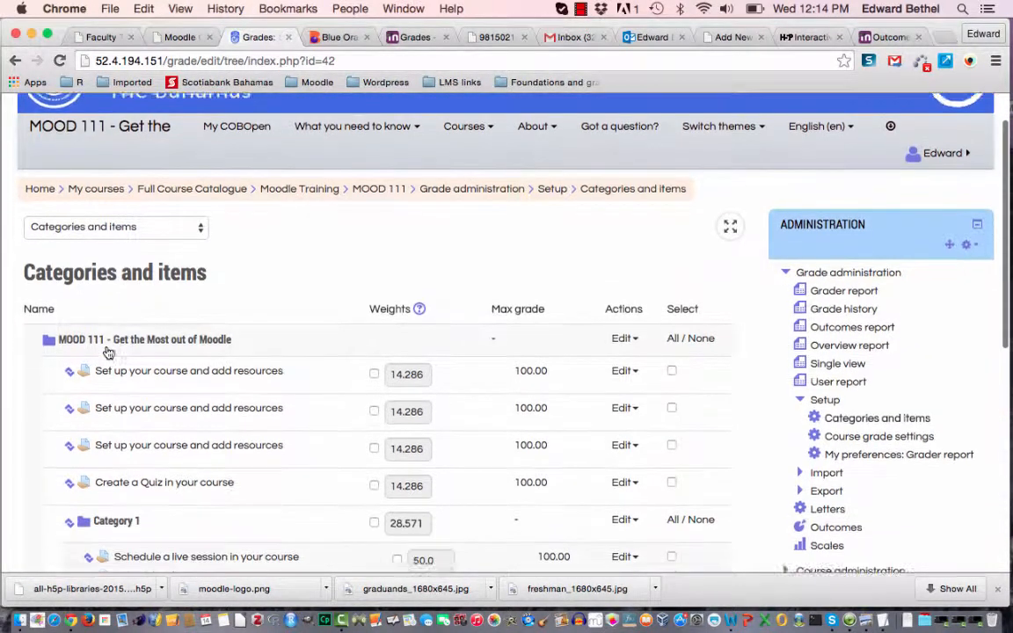
{"action": "scroll", "coordinate": [108, 351], "scroll_direction": "down", "scroll_amount": 3}
{"action": "scroll", "coordinate": [108, 351], "scroll_direction": "up", "scroll_amount": 2}
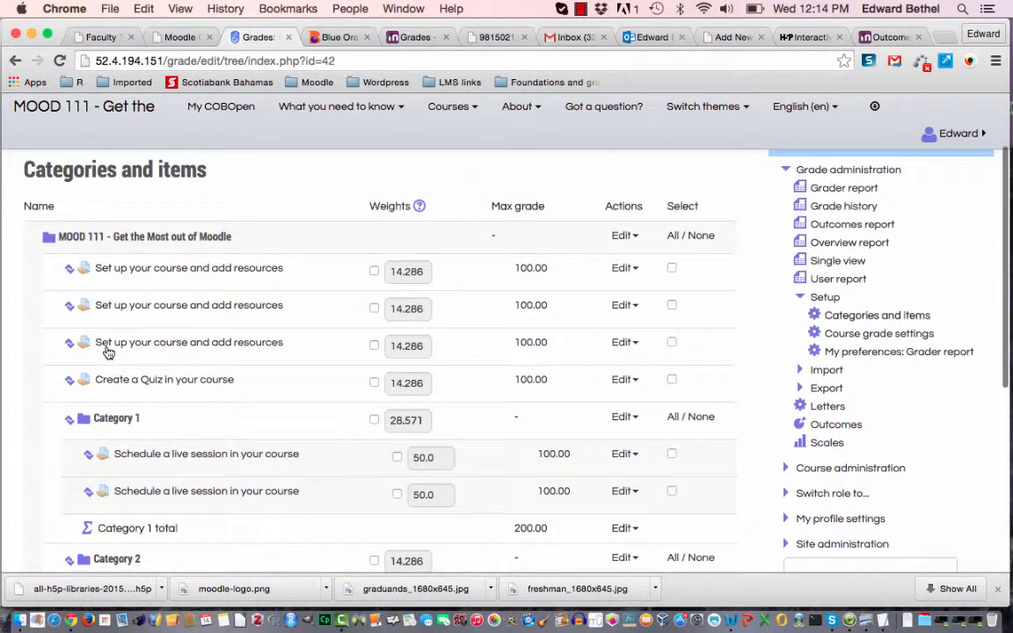
{"action": "scroll", "coordinate": [108, 352], "scroll_direction": "down", "scroll_amount": 1}
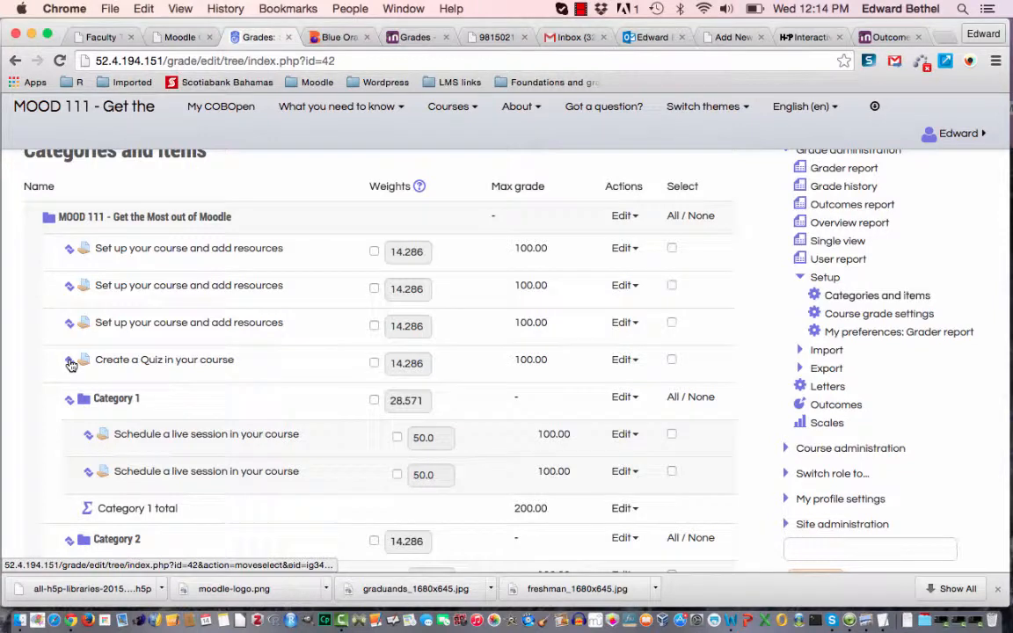
{"action": "left_click", "coordinate": [71, 363]}
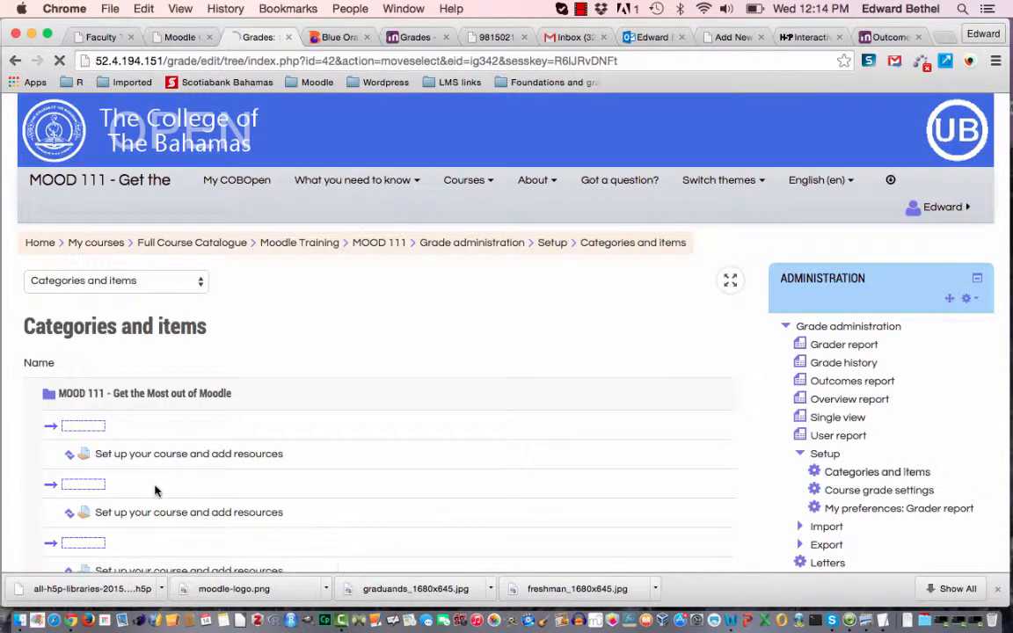
{"action": "scroll", "coordinate": [154, 491], "scroll_direction": "down", "scroll_amount": 6}
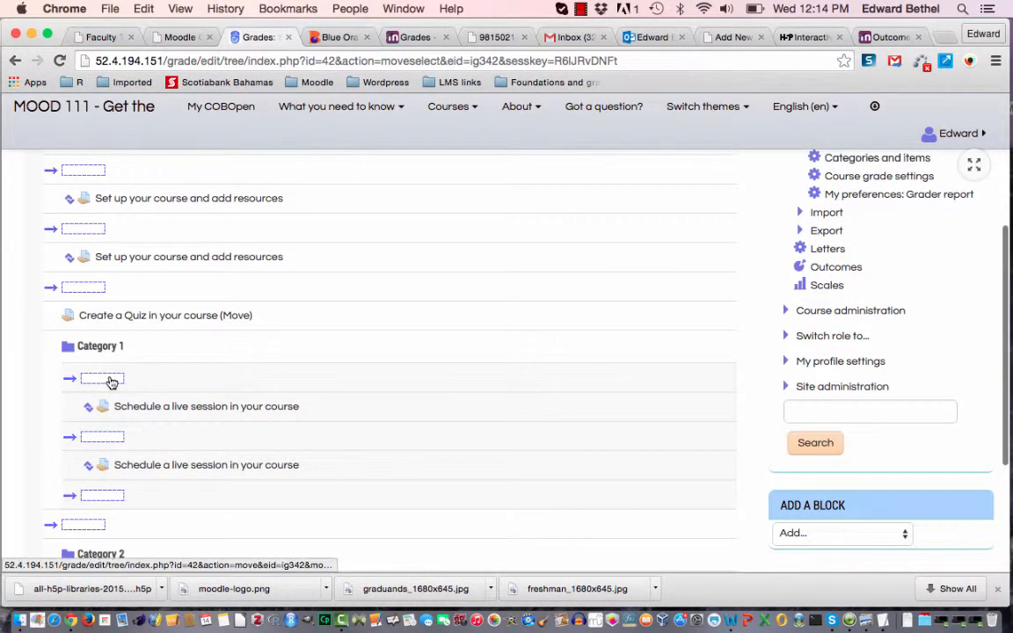
{"action": "left_click", "coordinate": [112, 382]}
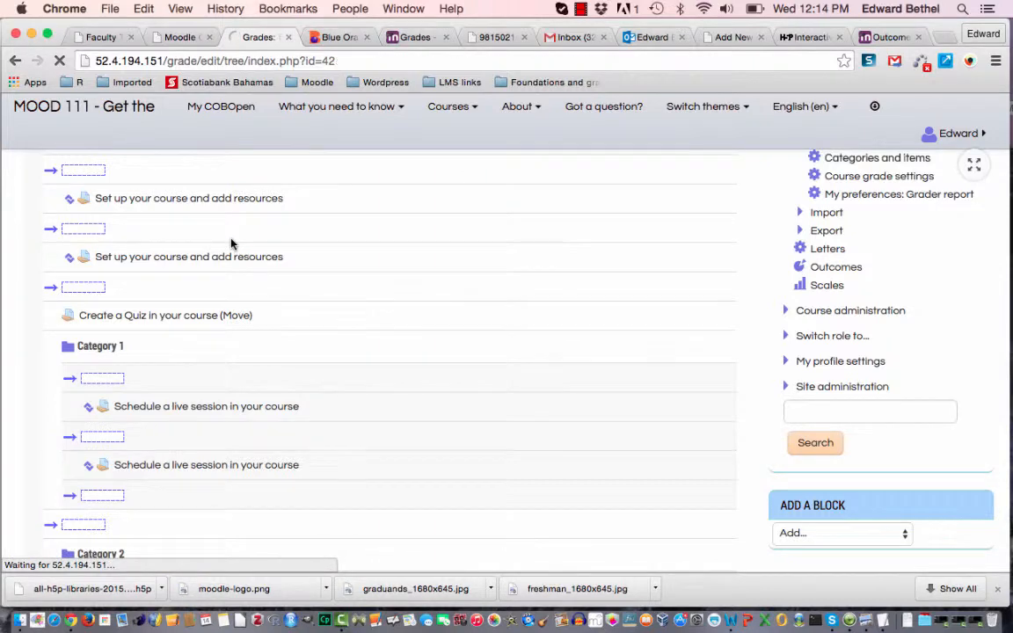
Step: Move the third Set up your course and add resources item, just above Category 1, to the first position inside Category 1
{"action": "scroll", "coordinate": [233, 420], "scroll_direction": "down", "scroll_amount": 5}
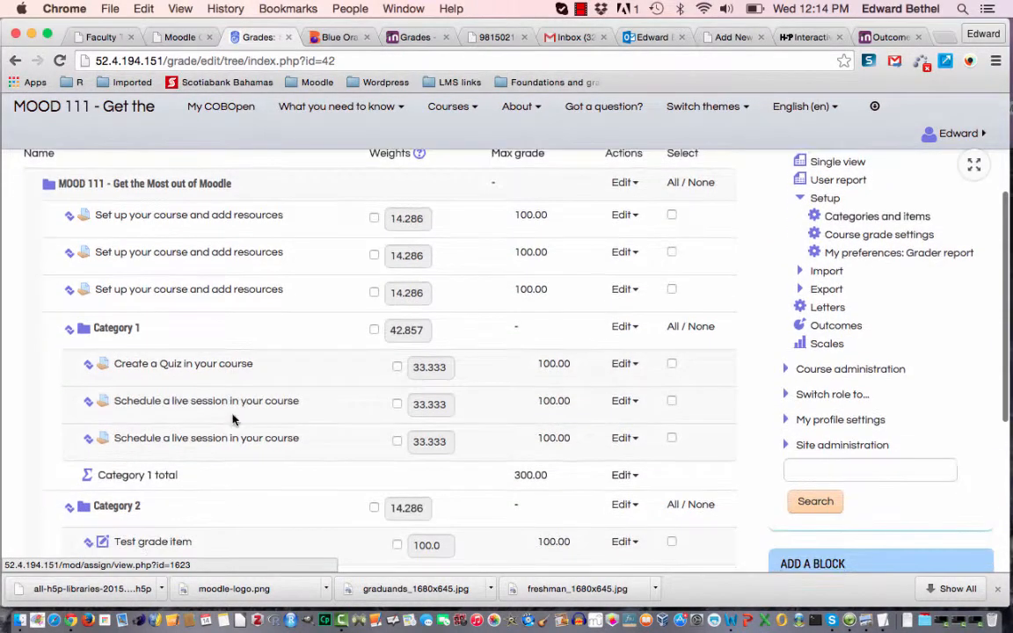
{"action": "left_click", "coordinate": [67, 292]}
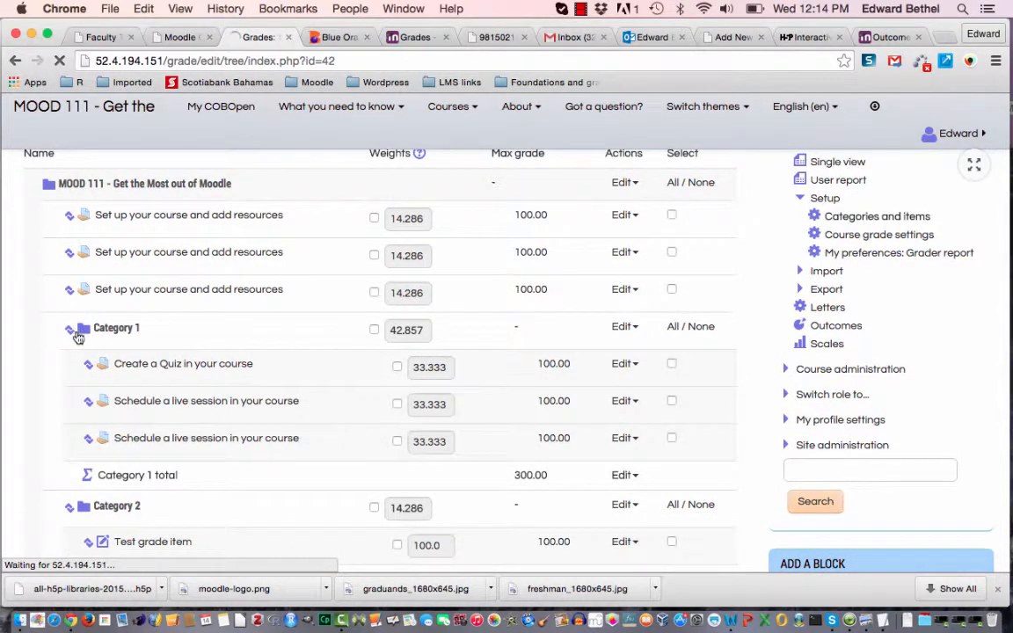
{"action": "scroll", "coordinate": [60, 489], "scroll_direction": "down", "scroll_amount": 4}
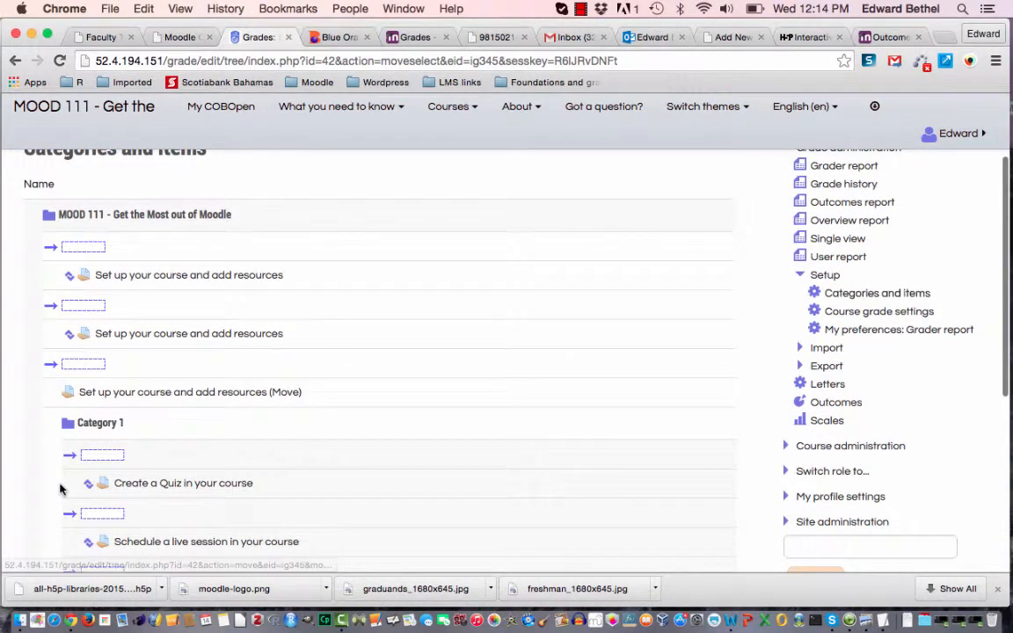
{"action": "left_click", "coordinate": [94, 457]}
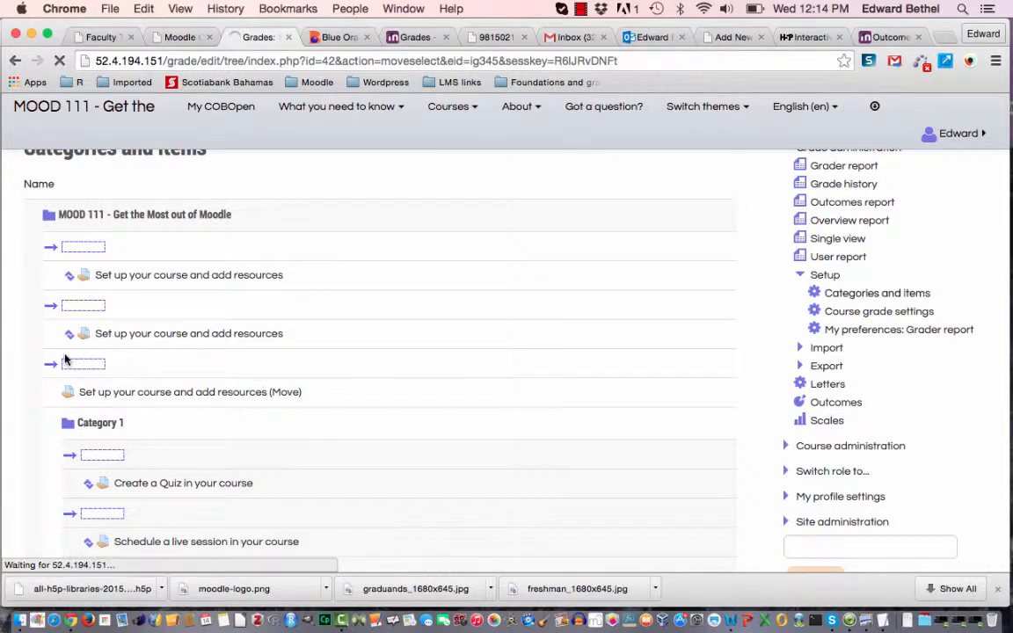
Step: Move the second Set up your course and add resources item, now directly above Category 1, into Category 1
{"action": "scroll", "coordinate": [58, 318], "scroll_direction": "down", "scroll_amount": 4}
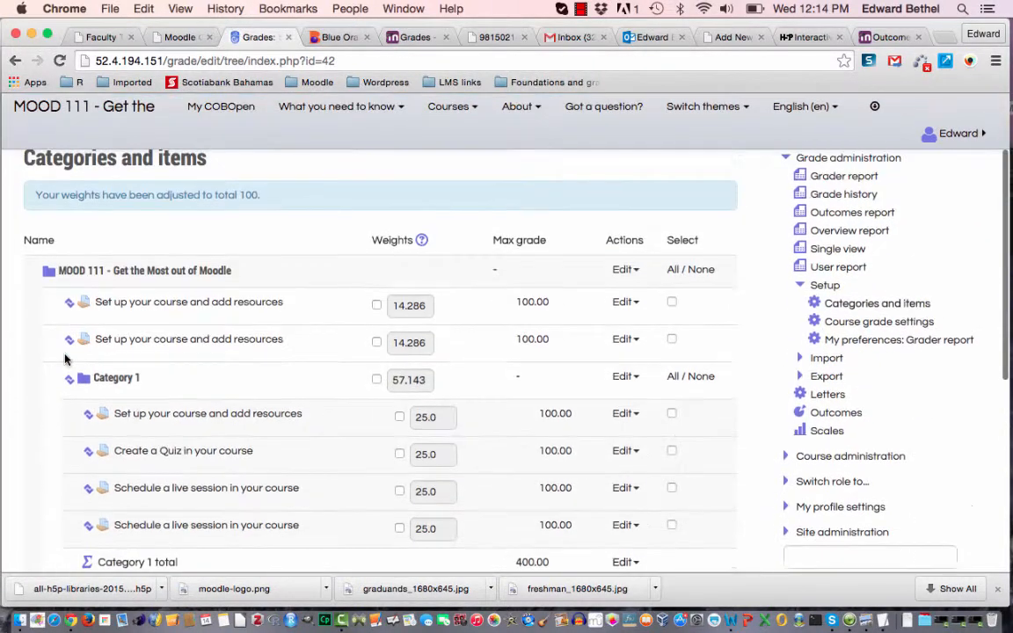
{"action": "left_click", "coordinate": [70, 337]}
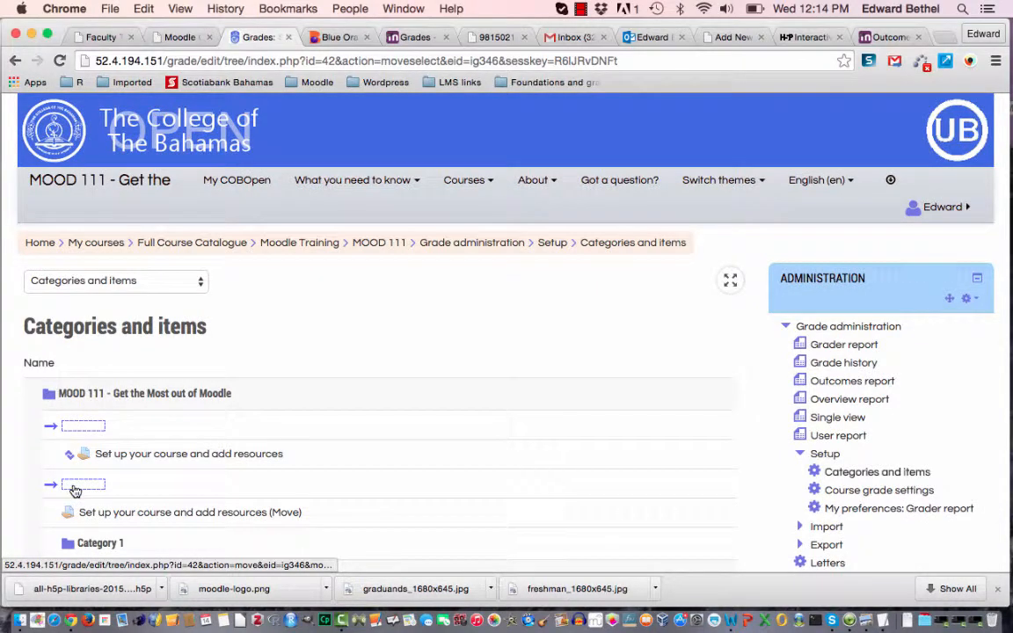
{"action": "scroll", "coordinate": [77, 528], "scroll_direction": "down", "scroll_amount": 2}
{"action": "left_click", "coordinate": [84, 525]}
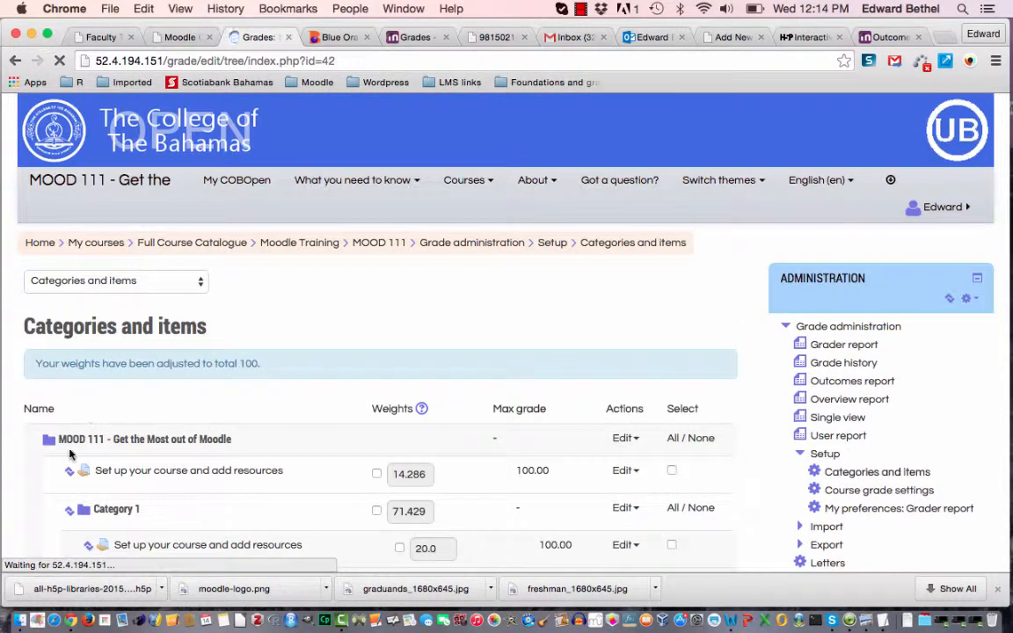
Step: Move the remaining Set up your course and add resources item outside the categories to the first position inside Category 1
{"action": "left_click", "coordinate": [68, 474]}
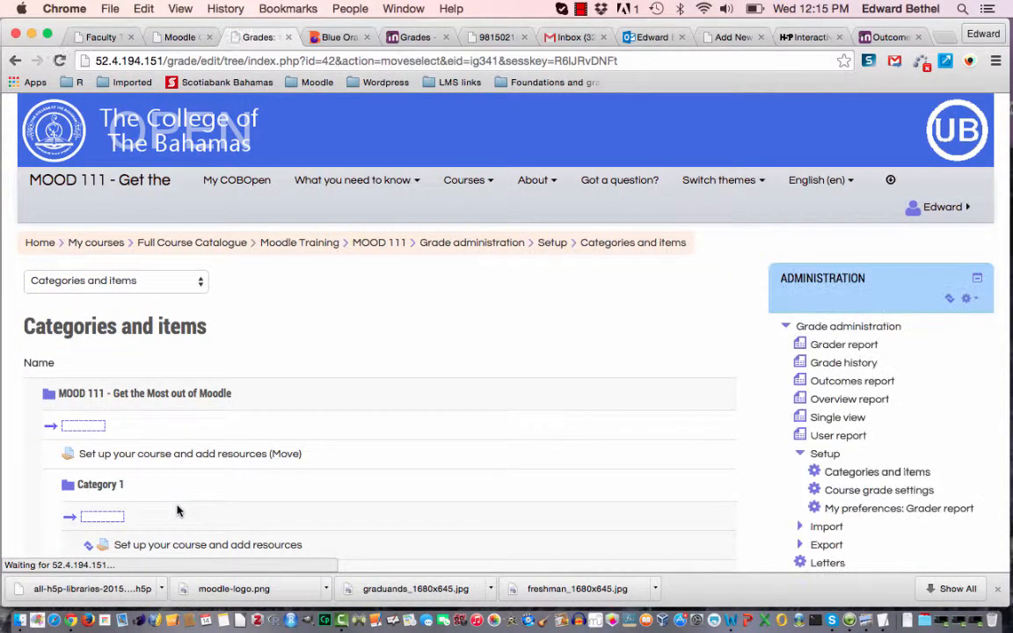
{"action": "scroll", "coordinate": [179, 511], "scroll_direction": "down", "scroll_amount": 2}
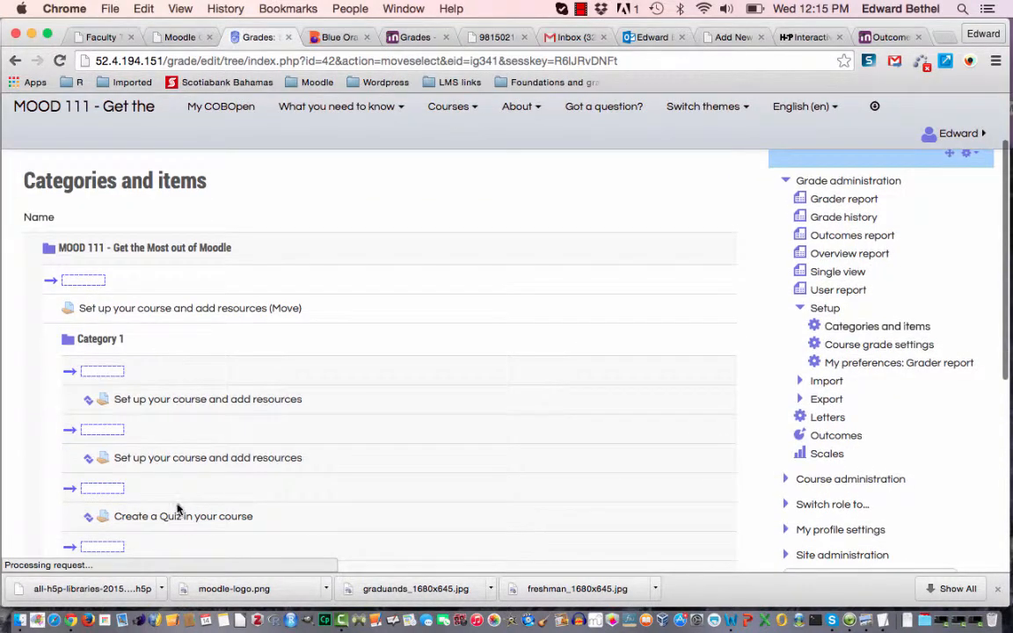
{"action": "left_click", "coordinate": [103, 379]}
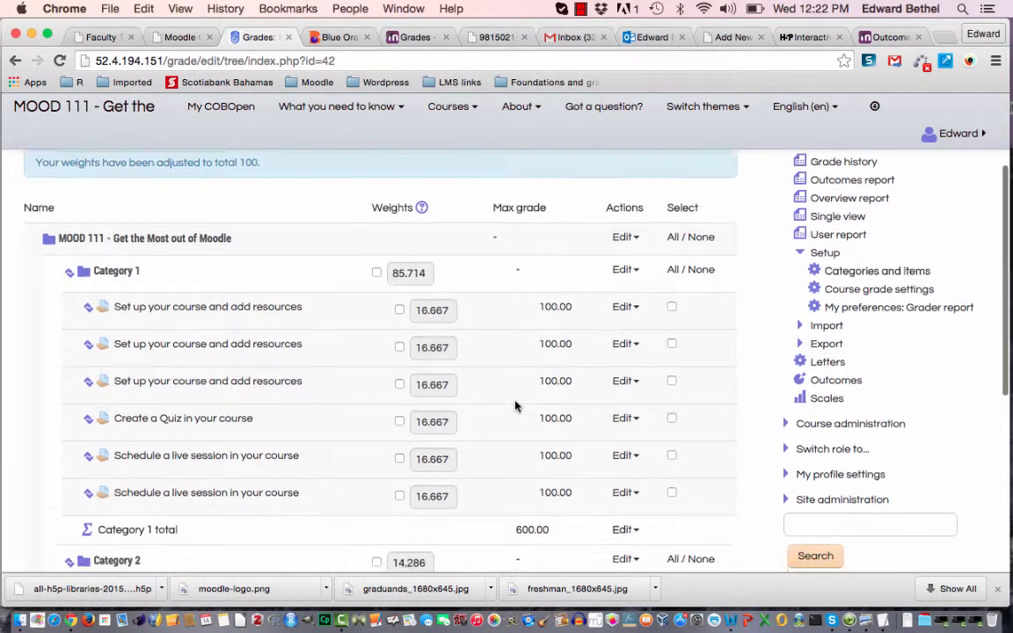
Step: Rename the grade category Category 1 as Coursework and save the category settings
{"action": "scroll", "coordinate": [516, 405], "scroll_direction": "down", "scroll_amount": 3}
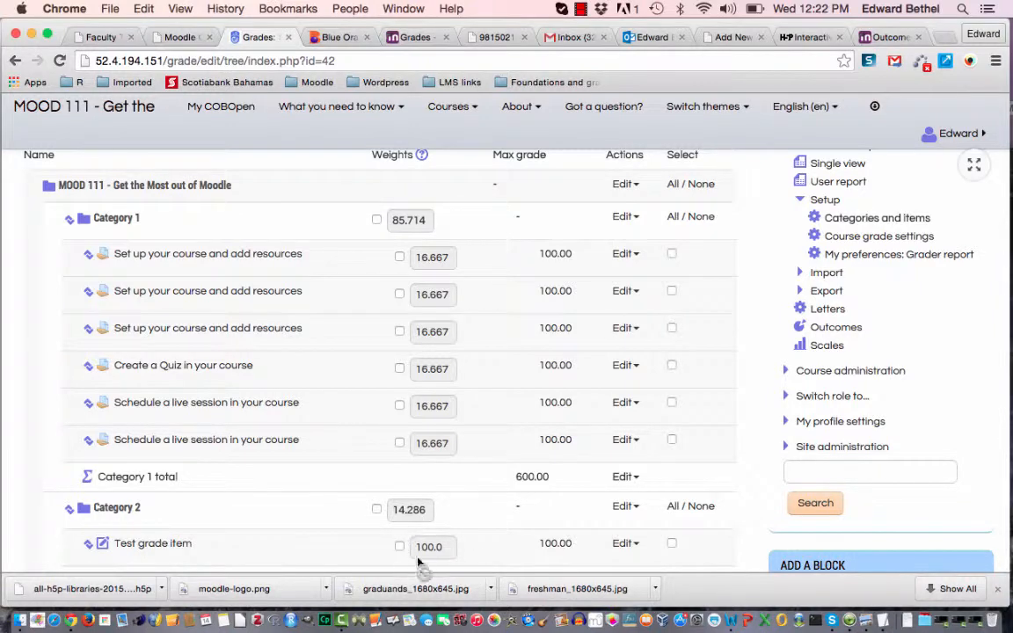
{"action": "scroll", "coordinate": [457, 548], "scroll_direction": "down", "scroll_amount": 1}
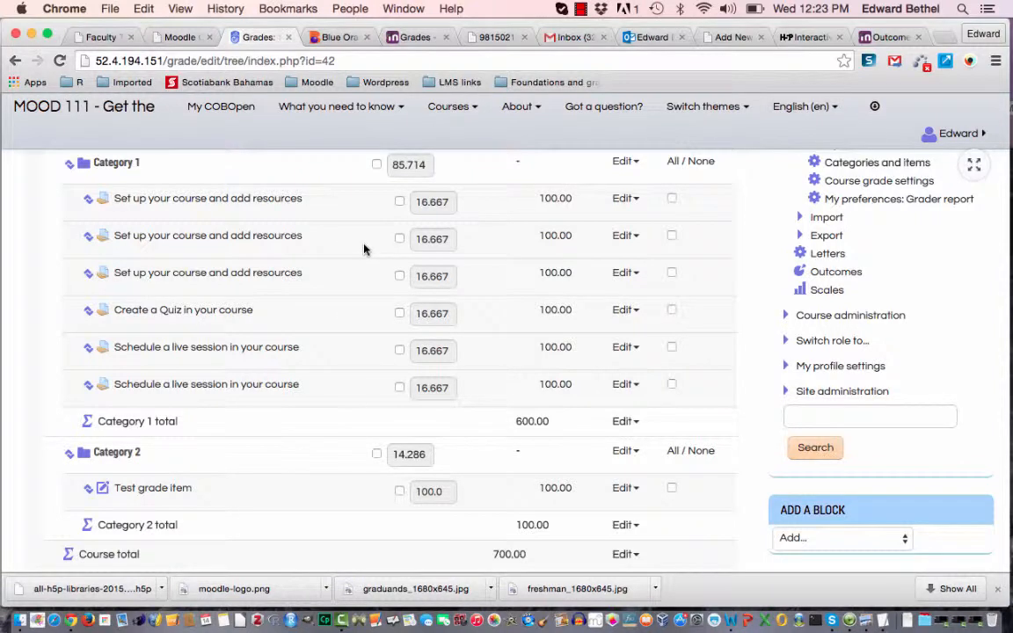
{"action": "scroll", "coordinate": [525, 204], "scroll_direction": "up", "scroll_amount": 3}
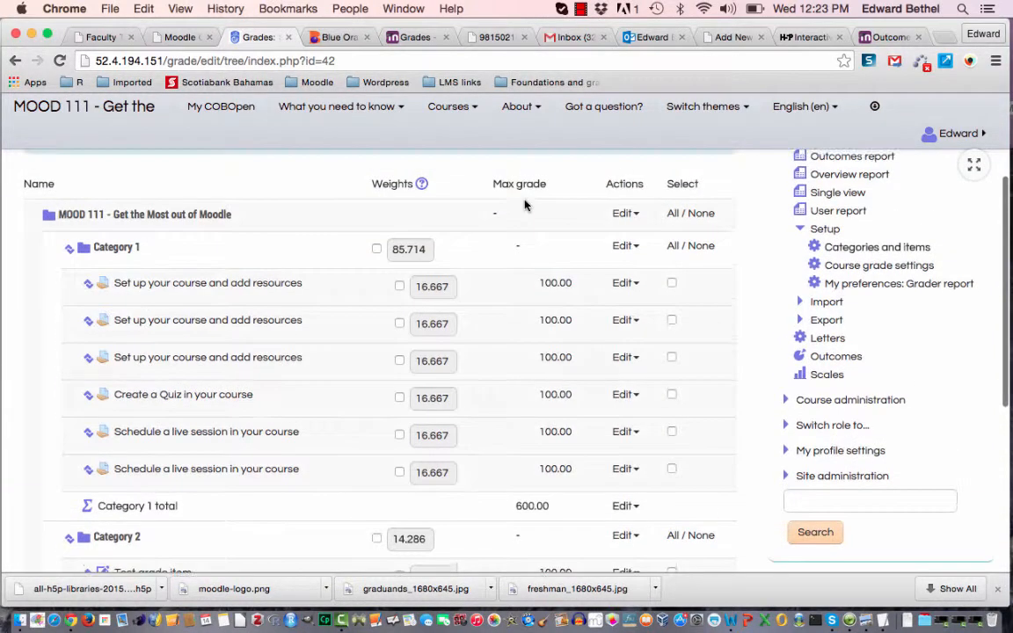
{"action": "left_click", "coordinate": [624, 247]}
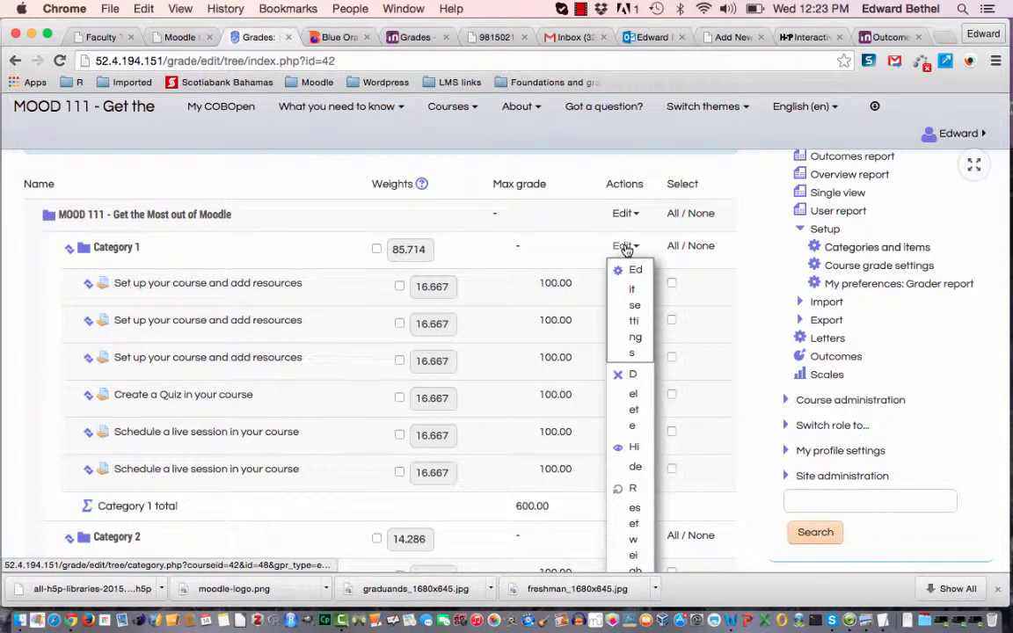
{"action": "left_click", "coordinate": [630, 300]}
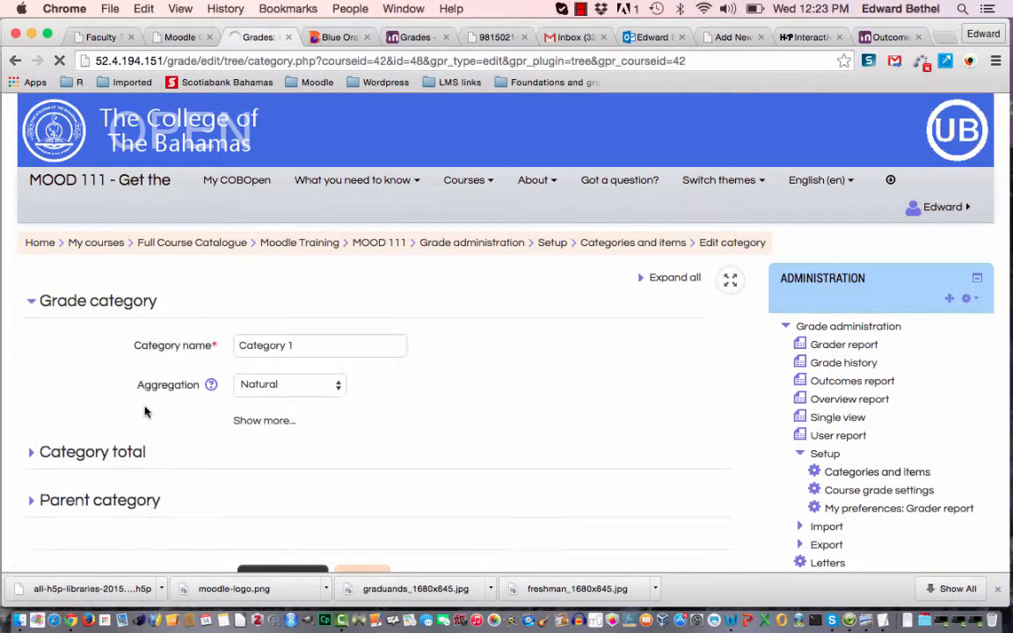
{"action": "left_click", "coordinate": [321, 345]}
{"action": "triple_click", "coordinate": [321, 346]}
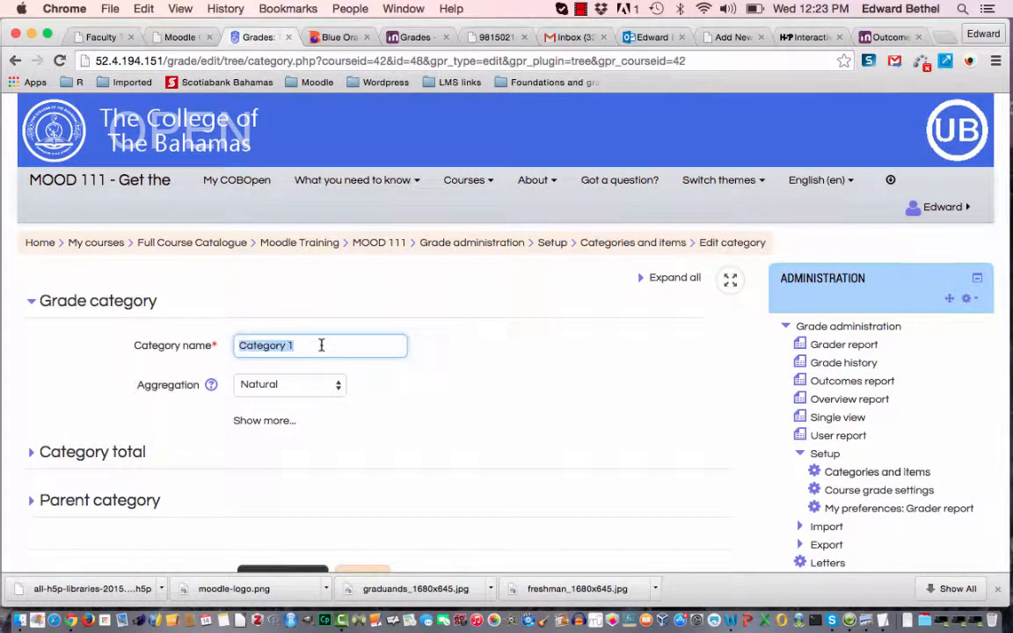
{"action": "type", "text": "Coursework"}
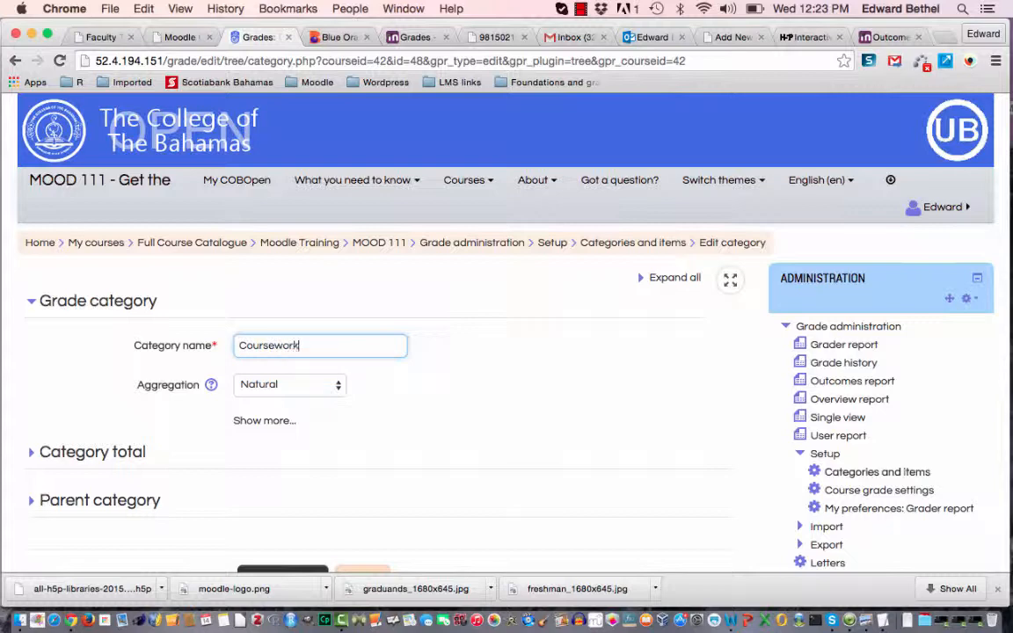
{"action": "scroll", "coordinate": [235, 457], "scroll_direction": "down", "scroll_amount": 3}
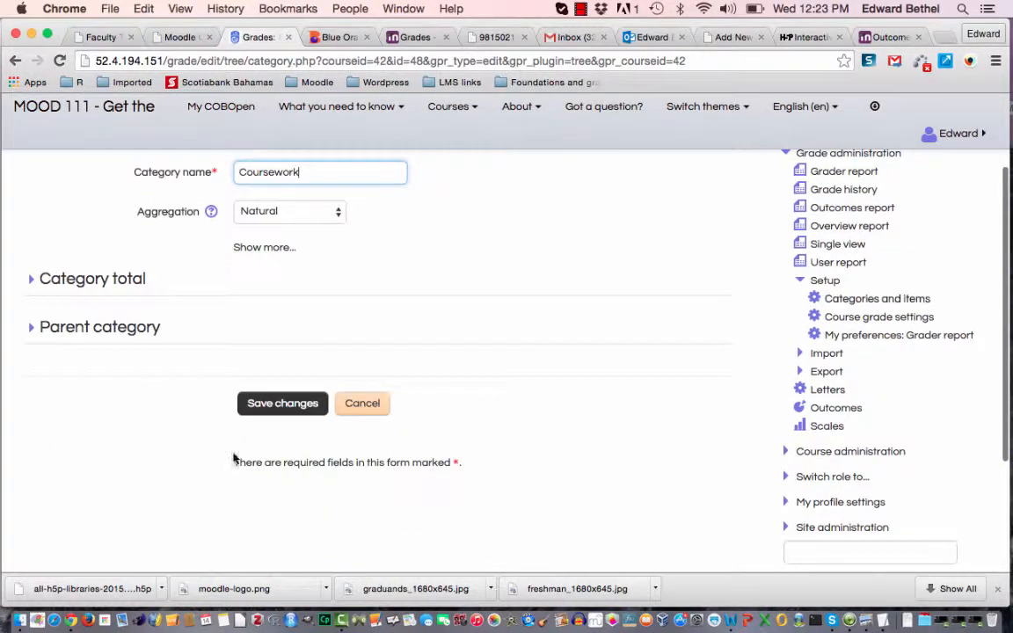
{"action": "left_click", "coordinate": [276, 412]}
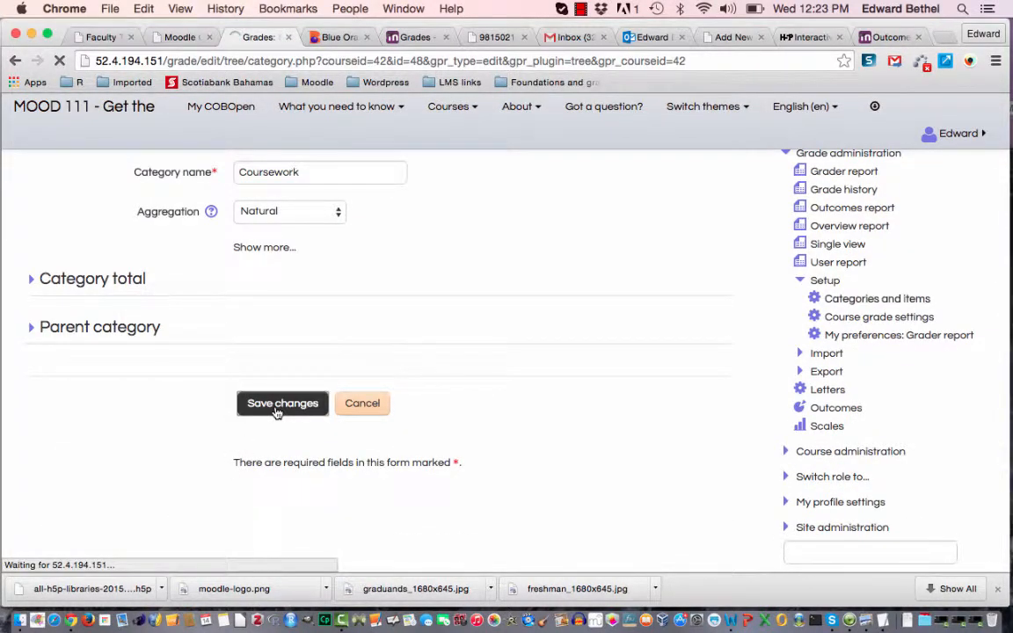
Step: Rename the grade category Category 2 as Exam and save the category settings
{"action": "scroll", "coordinate": [277, 413], "scroll_direction": "down", "scroll_amount": 5}
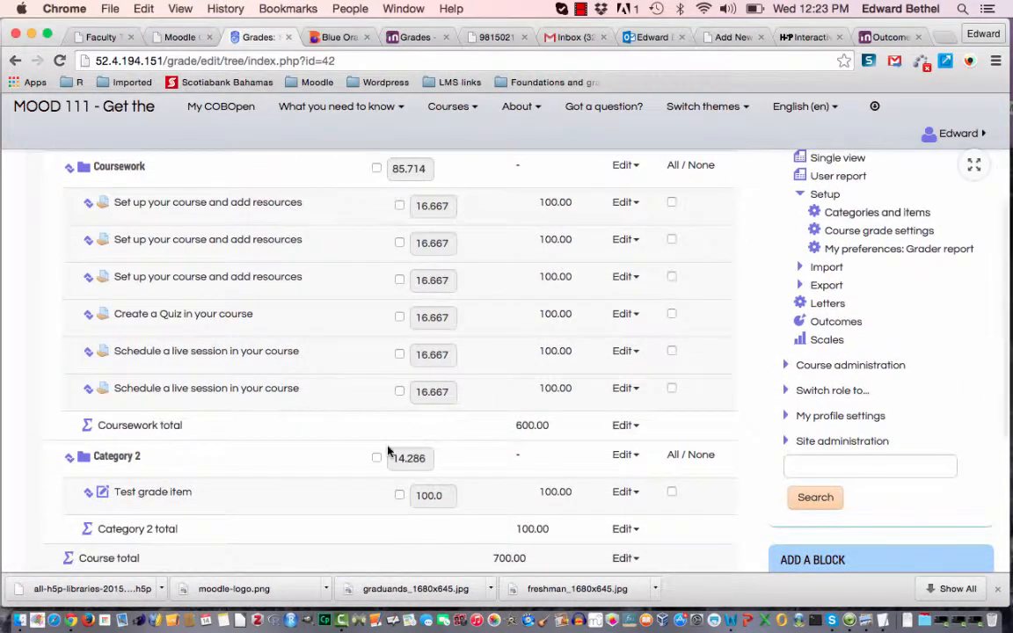
{"action": "left_click", "coordinate": [627, 455]}
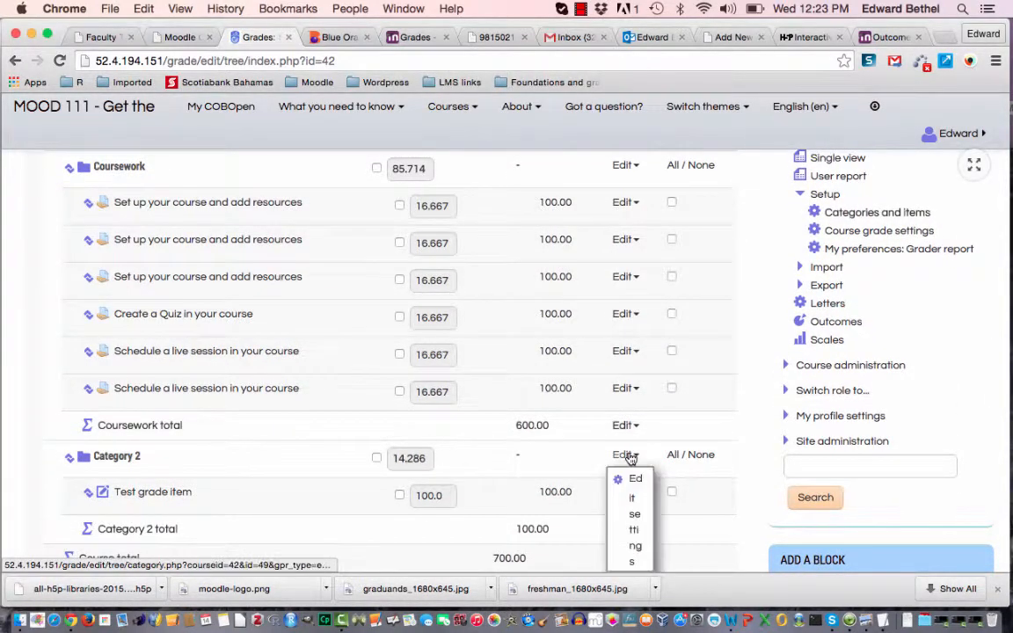
{"action": "left_click", "coordinate": [634, 512]}
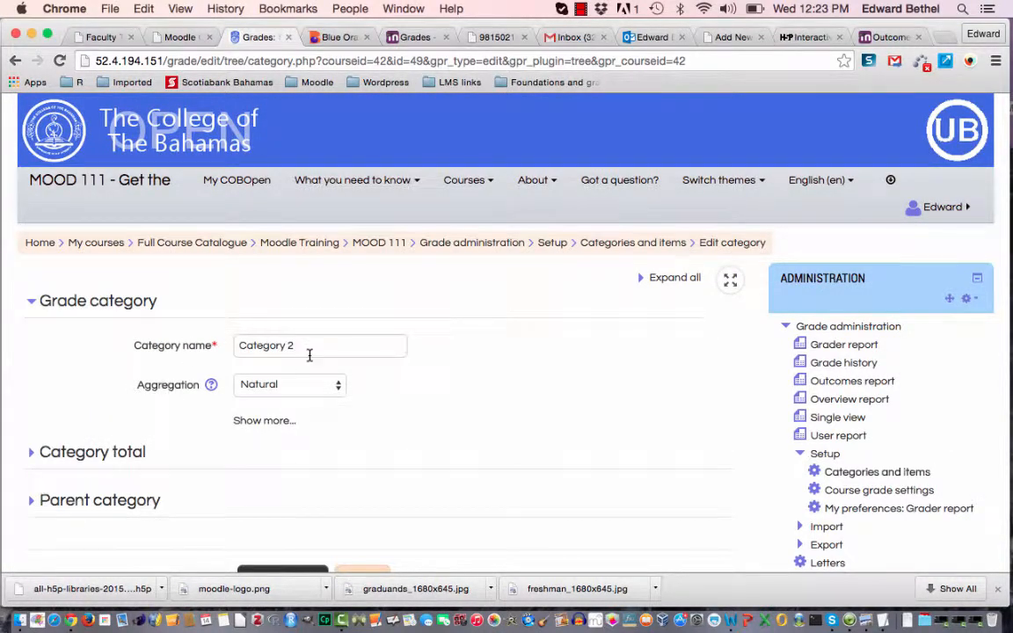
{"action": "triple_click", "coordinate": [308, 347]}
{"action": "type", "text": "Exam"}
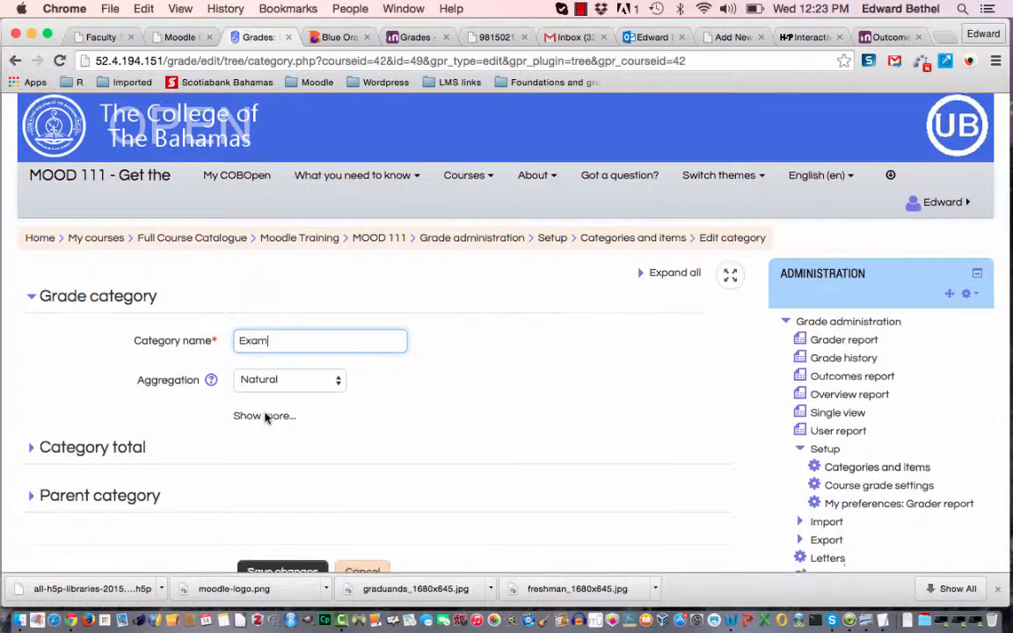
{"action": "scroll", "coordinate": [264, 416], "scroll_direction": "down", "scroll_amount": 2}
{"action": "left_click", "coordinate": [286, 518]}
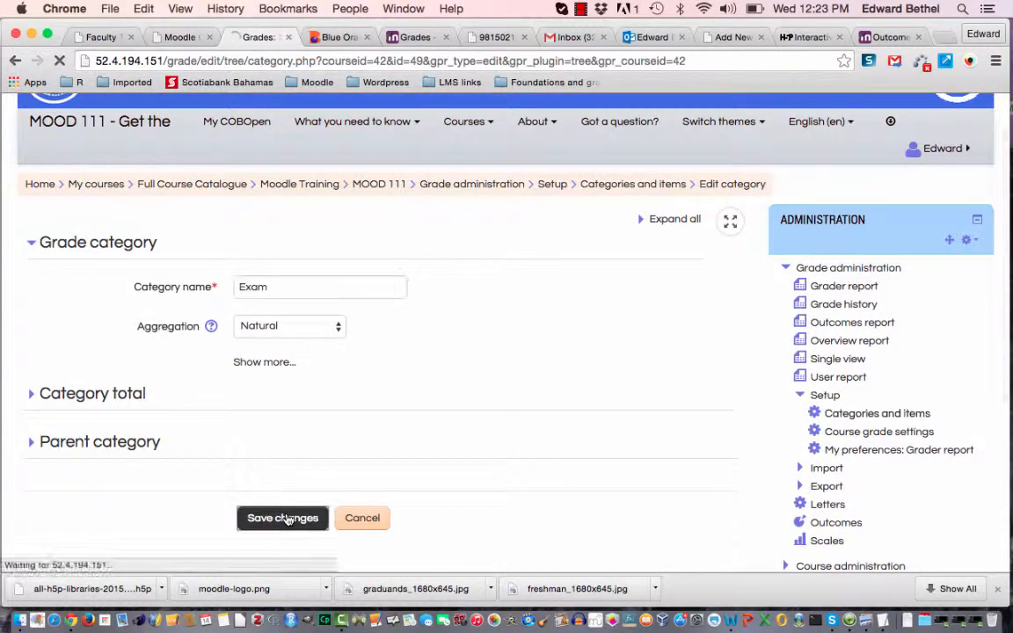
Step: Override the category weights with 60 for Coursework and 40 for Exam, and save the changes
{"action": "scroll", "coordinate": [288, 519], "scroll_direction": "down", "scroll_amount": 5}
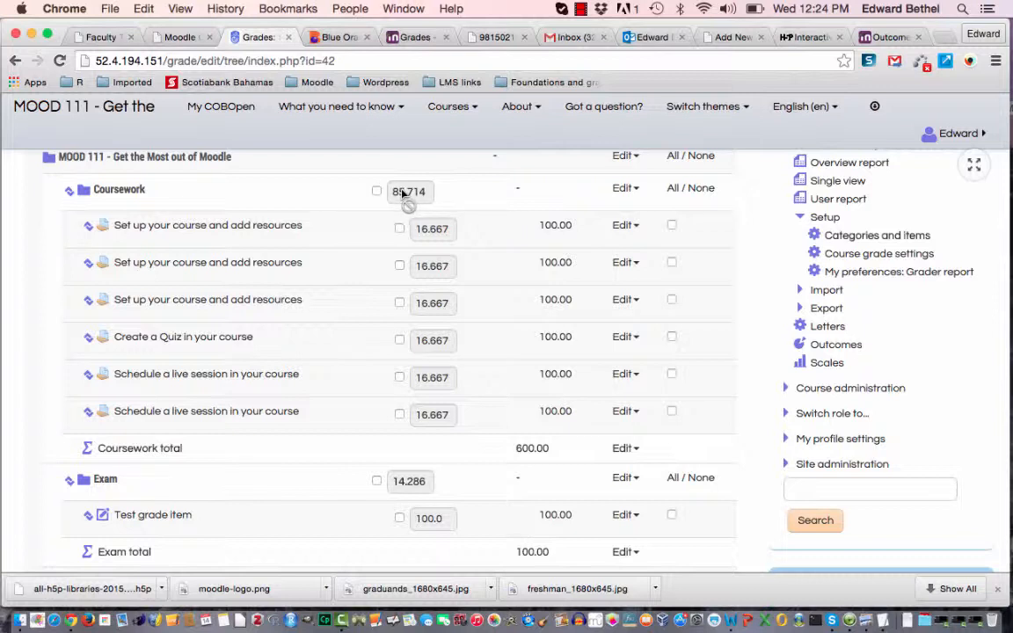
{"action": "left_click", "coordinate": [377, 192]}
{"action": "double_click", "coordinate": [415, 192]}
{"action": "type", "text": "60"}
{"action": "left_click", "coordinate": [378, 482]}
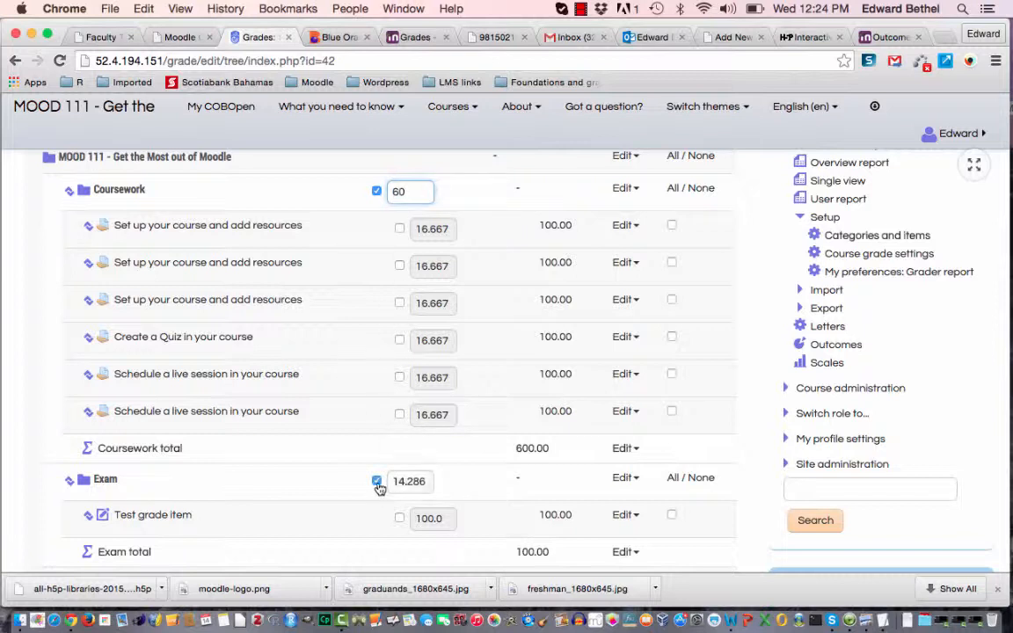
{"action": "double_click", "coordinate": [431, 483]}
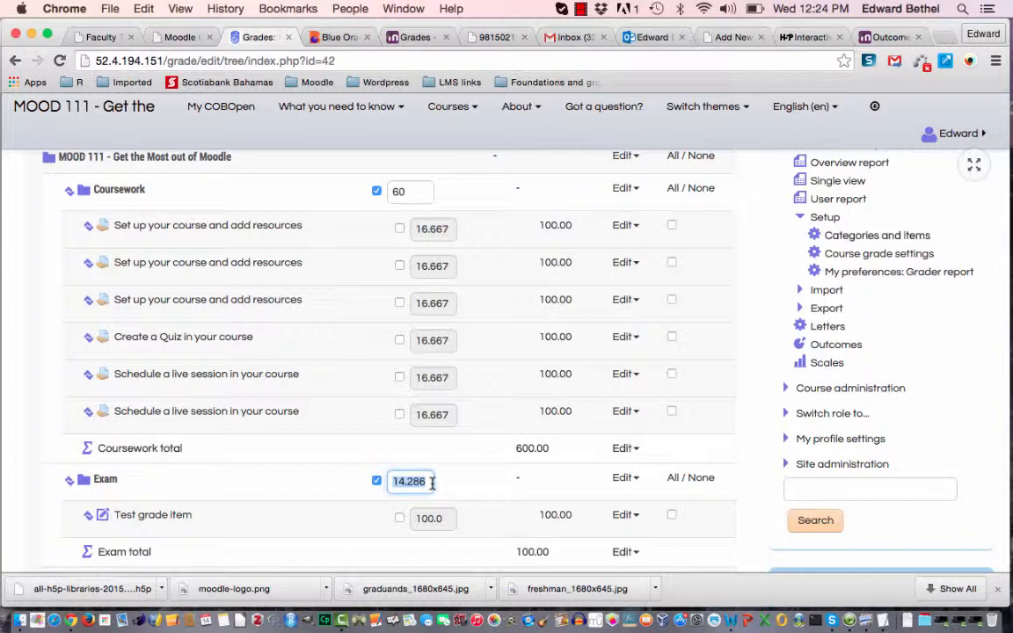
{"action": "type", "text": "40"}
{"action": "scroll", "coordinate": [160, 528], "scroll_direction": "down", "scroll_amount": 2}
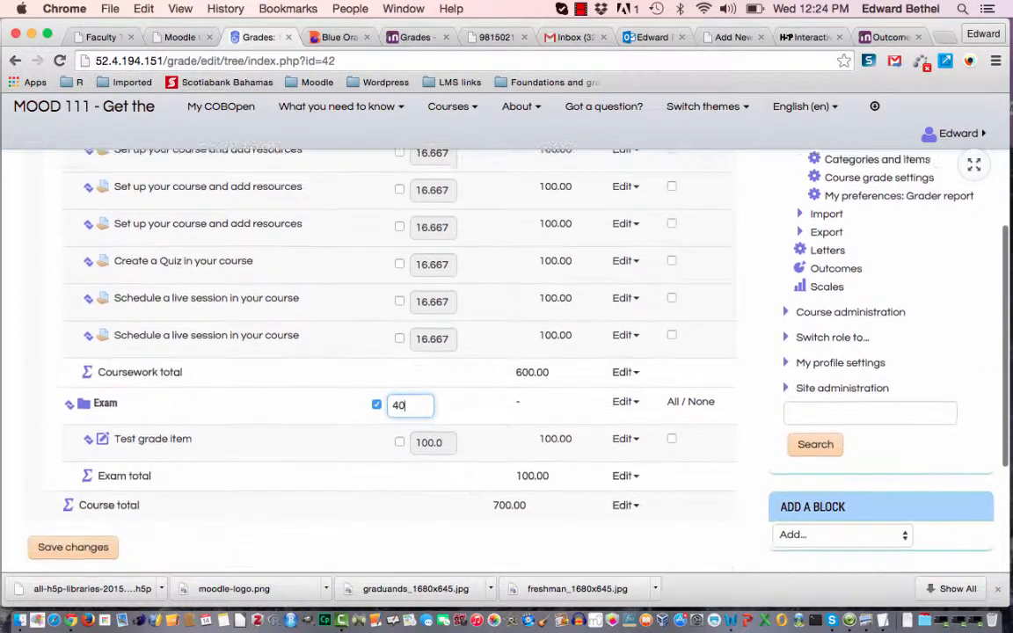
{"action": "left_click", "coordinate": [86, 540]}
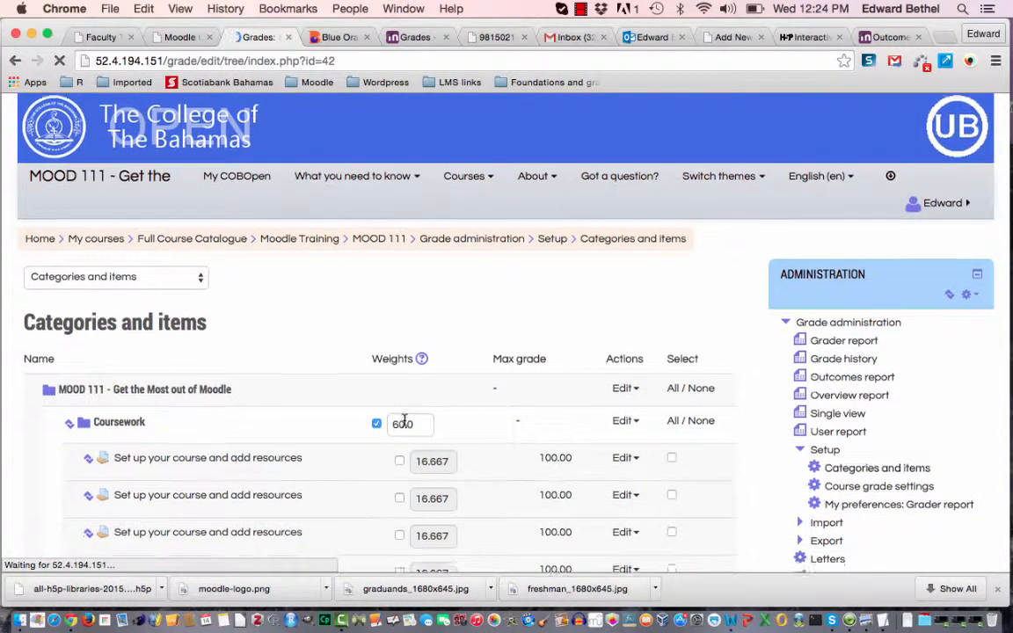
Step: Review the saved weights of the Coursework and Exam categories and of the grade items inside them
{"action": "scroll", "coordinate": [406, 423], "scroll_direction": "down", "scroll_amount": 6}
{"action": "scroll", "coordinate": [405, 425], "scroll_direction": "down", "scroll_amount": 1}
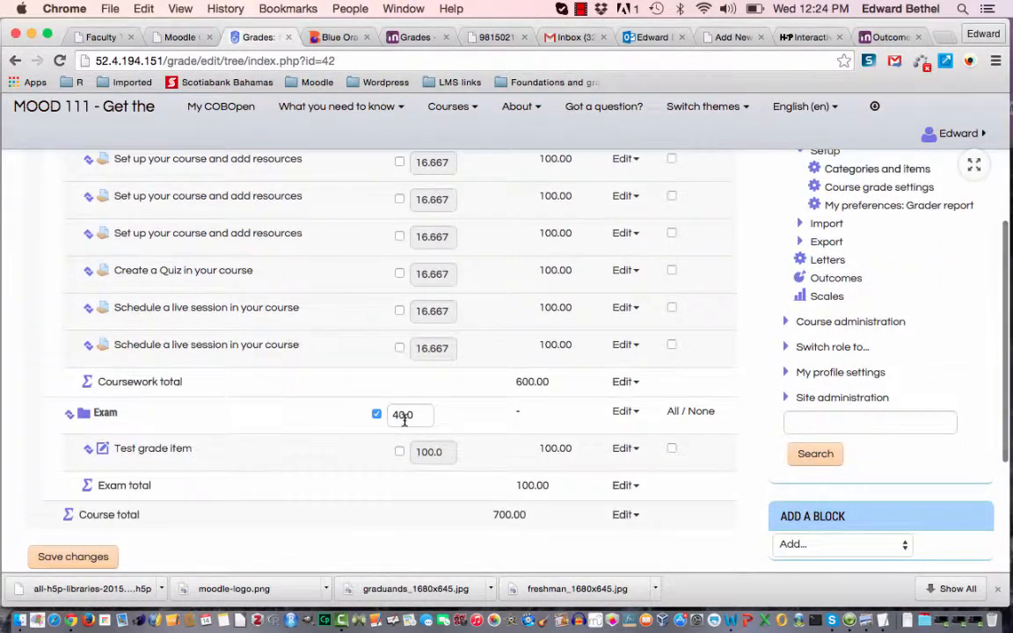
{"action": "scroll", "coordinate": [405, 422], "scroll_direction": "up", "scroll_amount": 2}
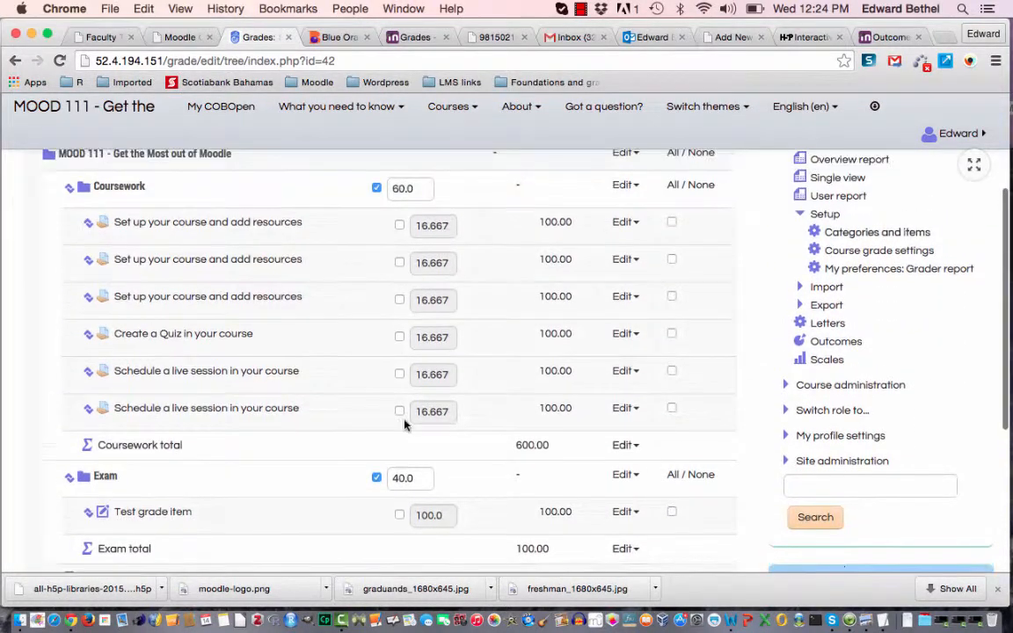
{"action": "scroll", "coordinate": [405, 425], "scroll_direction": "down", "scroll_amount": 2}
{"action": "scroll", "coordinate": [405, 425], "scroll_direction": "up", "scroll_amount": 2}
{"action": "scroll", "coordinate": [404, 424], "scroll_direction": "up", "scroll_amount": 5}
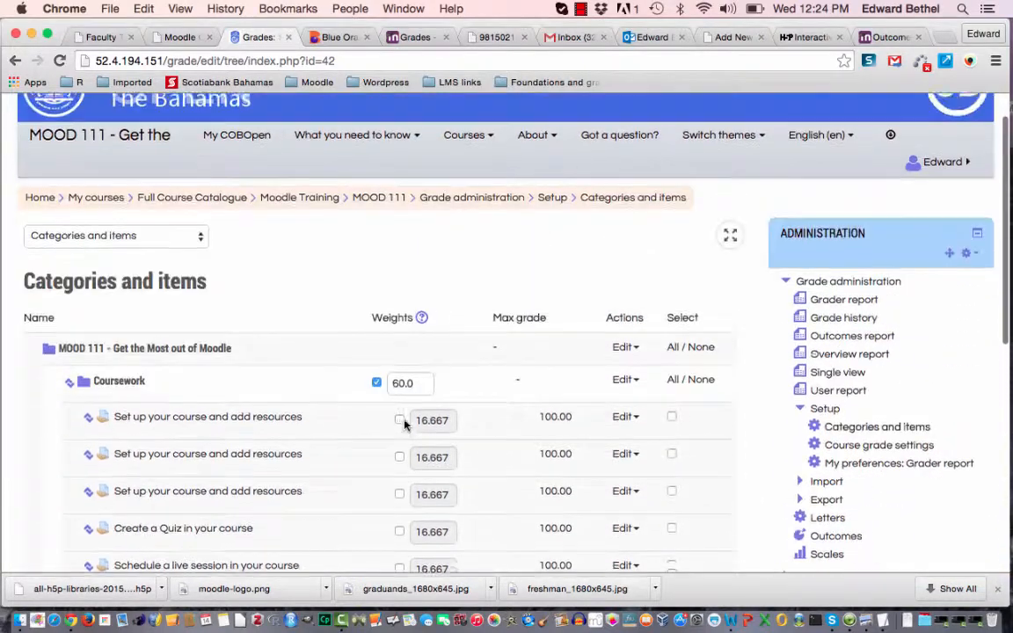
{"action": "scroll", "coordinate": [476, 413], "scroll_direction": "down", "scroll_amount": 6}
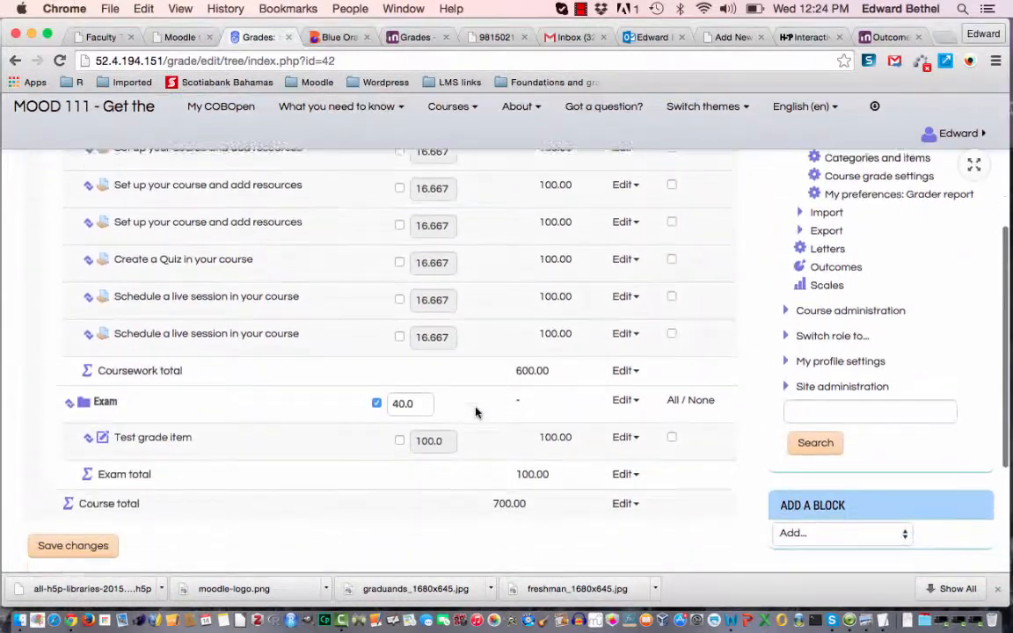
{"action": "scroll", "coordinate": [476, 412], "scroll_direction": "up", "scroll_amount": 7}
{"action": "scroll", "coordinate": [476, 412], "scroll_direction": "down", "scroll_amount": 3}
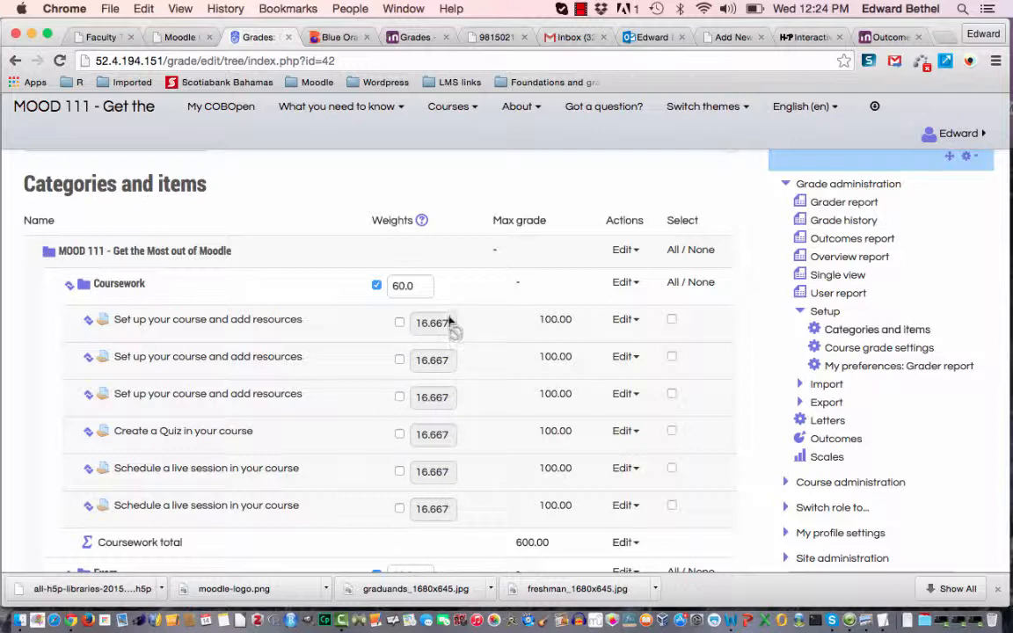
{"action": "scroll", "coordinate": [461, 470], "scroll_direction": "down", "scroll_amount": 3}
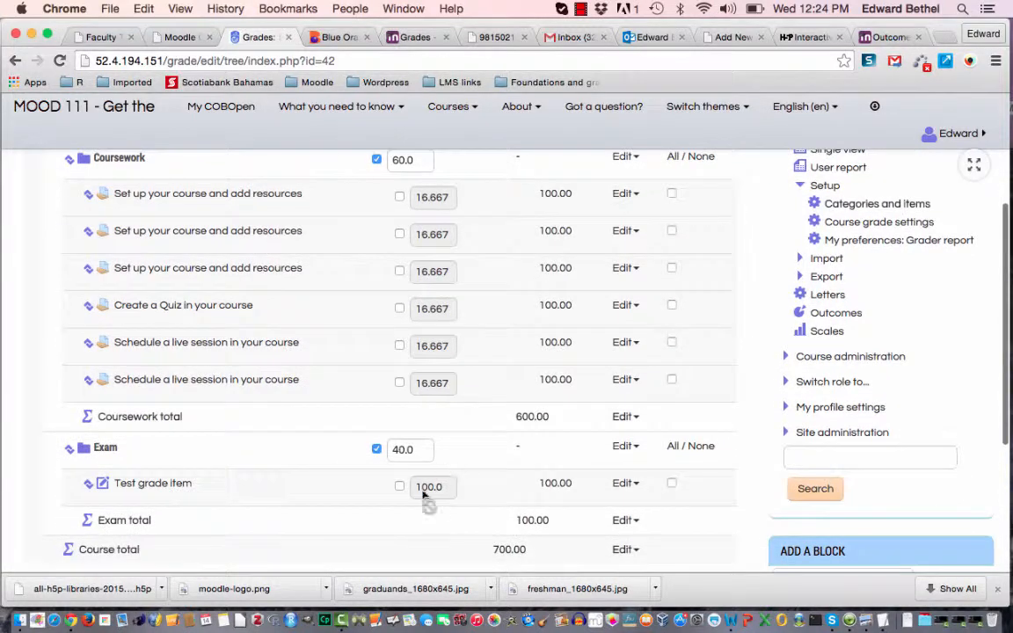